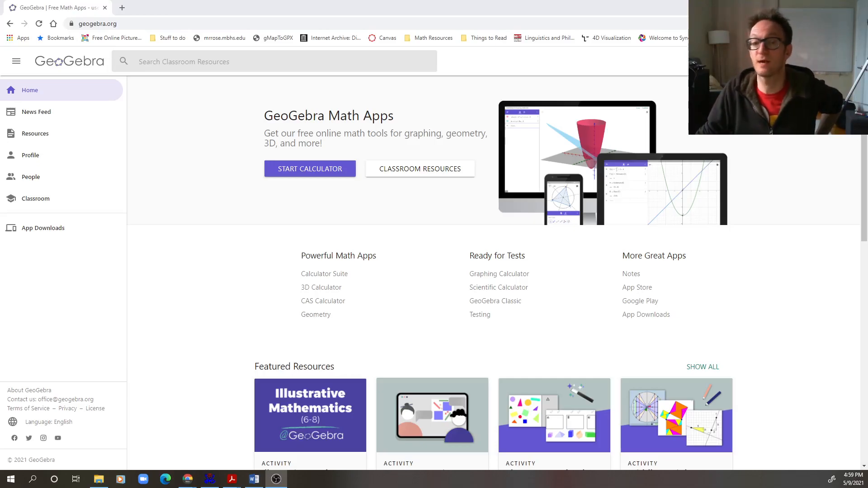
Open the GeoGebra Geometry app and discard the recovered unsaved changes to start with an empty construction.
left_click(798, 61)
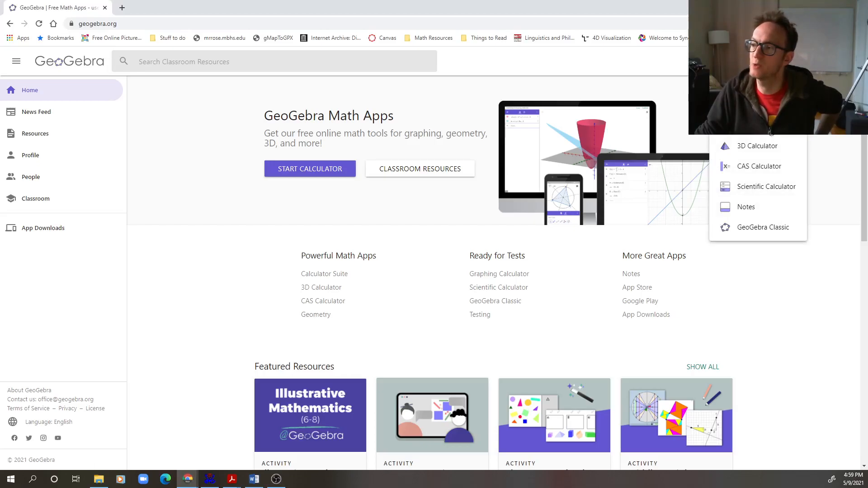
left_click(768, 131)
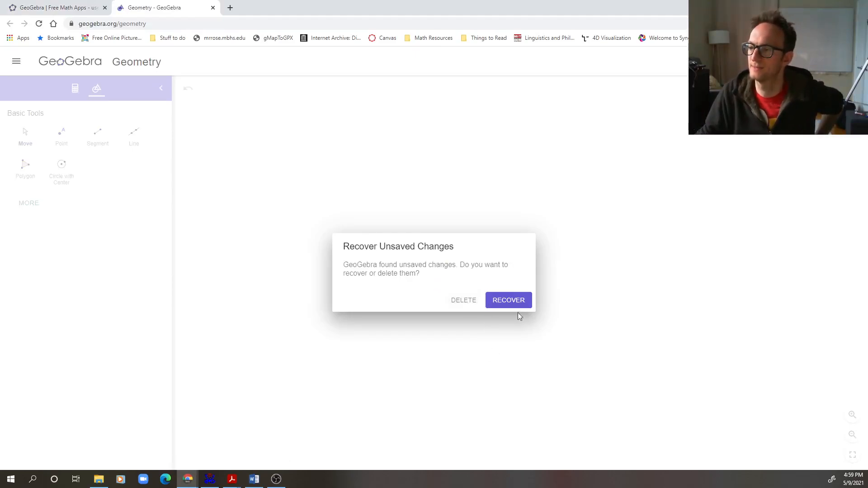
left_click(462, 302)
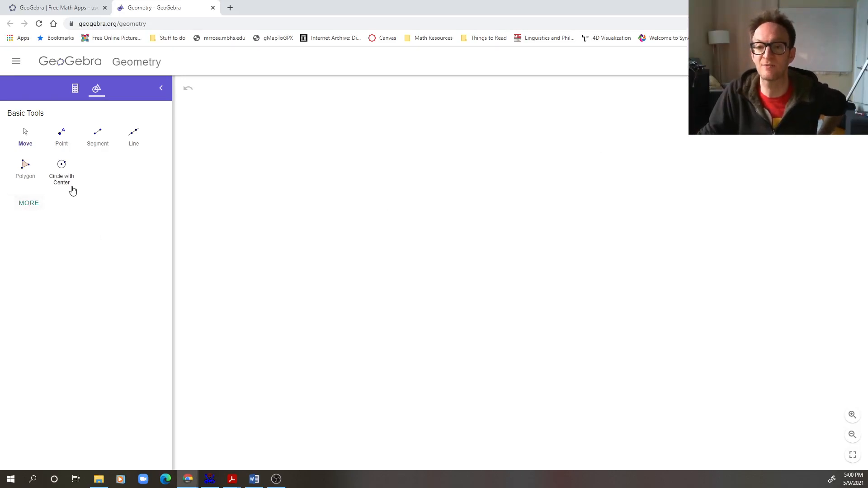
Expand the geometry toolbox fully so that every tool category is listed.
left_click(30, 205)
scroll(115, 317, "down", 5)
scroll(124, 348, "up", 4)
scroll(127, 349, "up", 1)
scroll(125, 339, "down", 5)
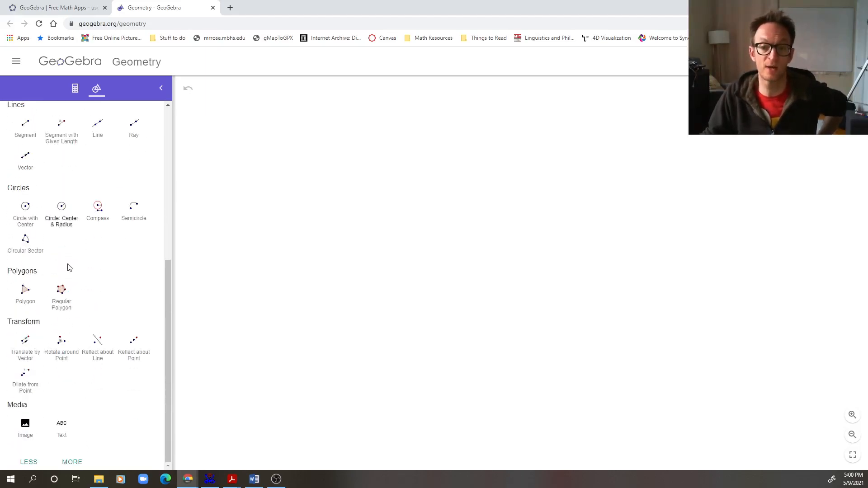
scroll(106, 335, "up", 5)
scroll(109, 343, "down", 5)
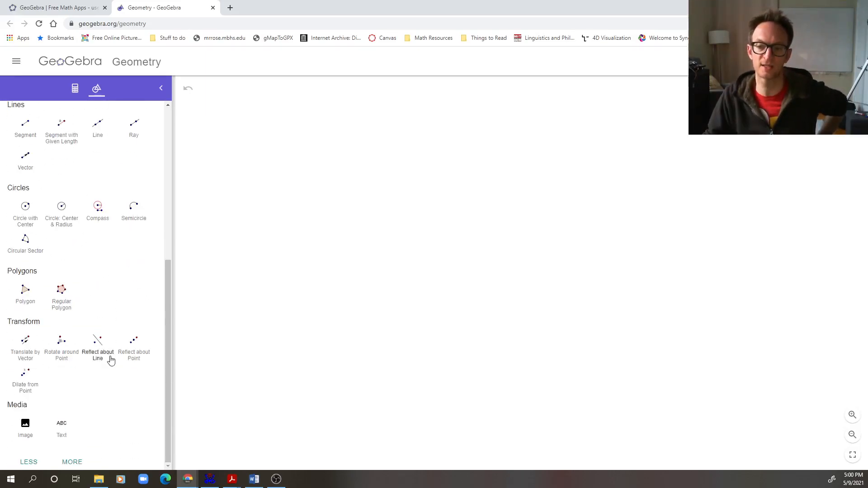
left_click(72, 462)
scroll(108, 389, "up", 6)
scroll(108, 390, "up", 1)
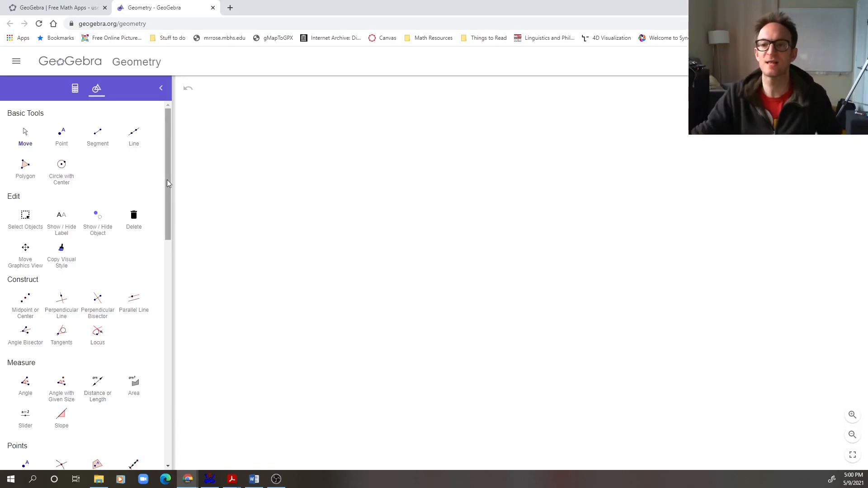
left_click(66, 143)
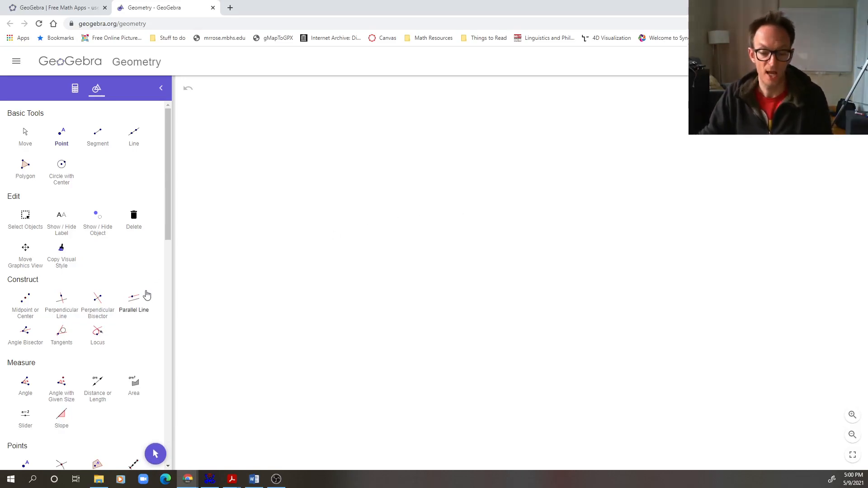
Start a text object near the upper corner of the drawing area with "p. 623, Section 10.4" as its first line.
scroll(134, 311, "down", 1)
scroll(134, 311, "down", 14)
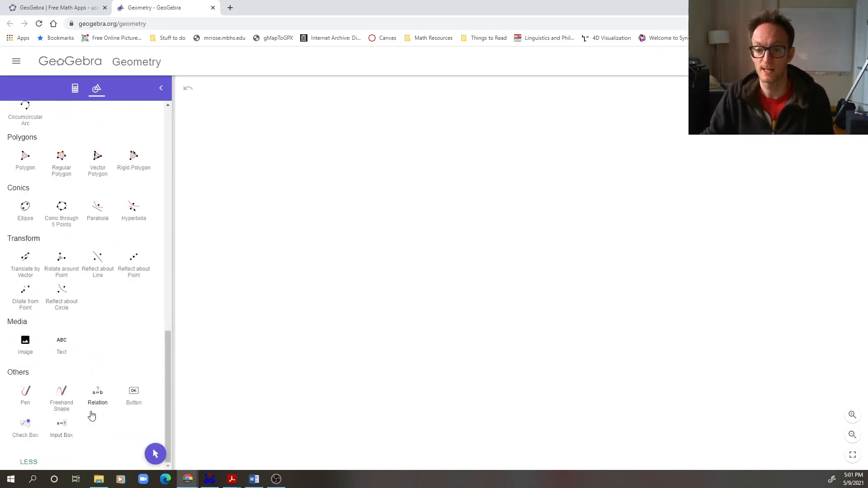
left_click(62, 347)
left_click(227, 104)
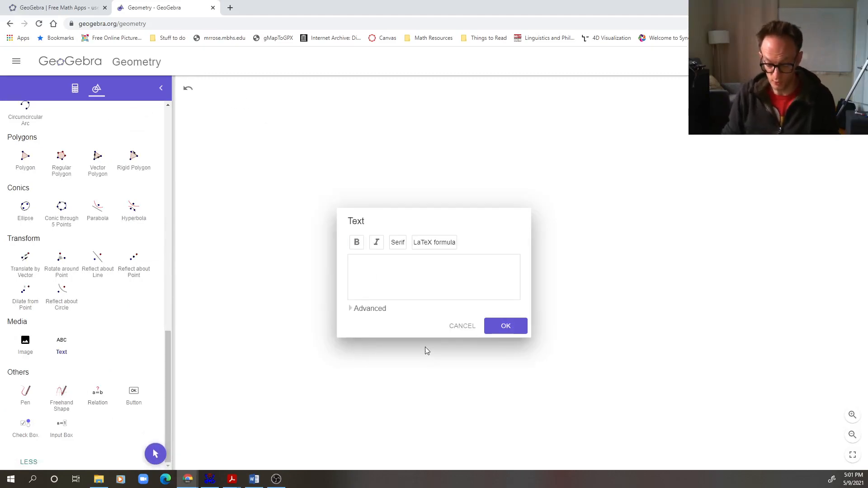
type("p. 623")
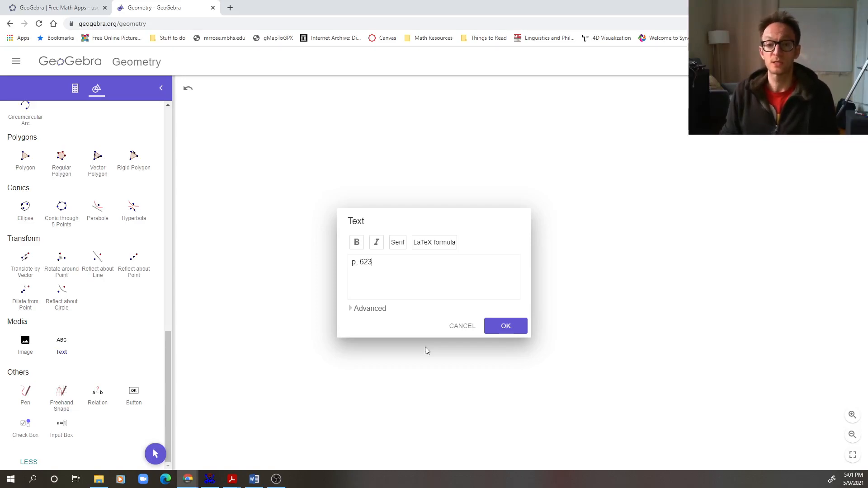
type(", Section")
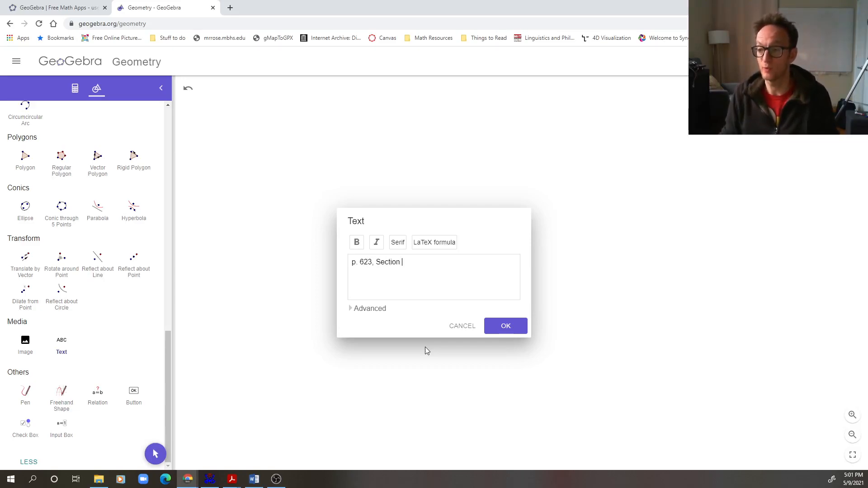
type(" 104")
key("BackSpace")
key("BackSpace")
type(".3")
key("Return")
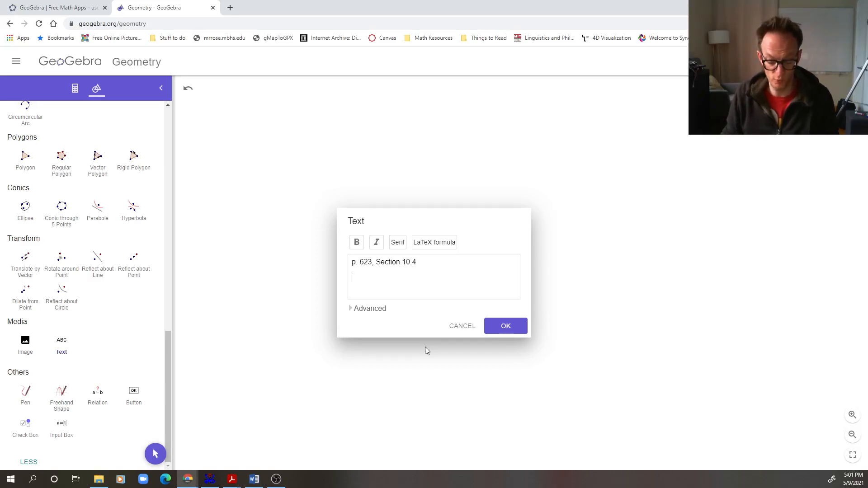
Add "#10(c)" as the second line and insert the text into the drawing.
type("13")
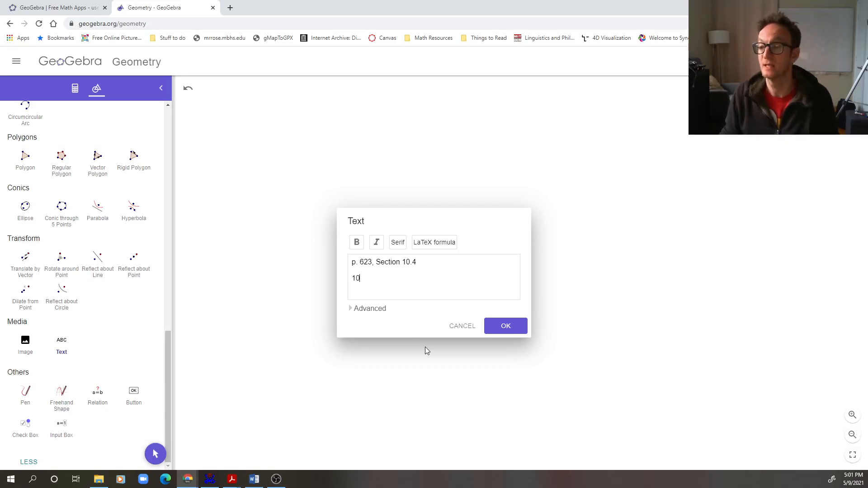
key("BackSpace")
key("BackSpace")
type("#10(c)")
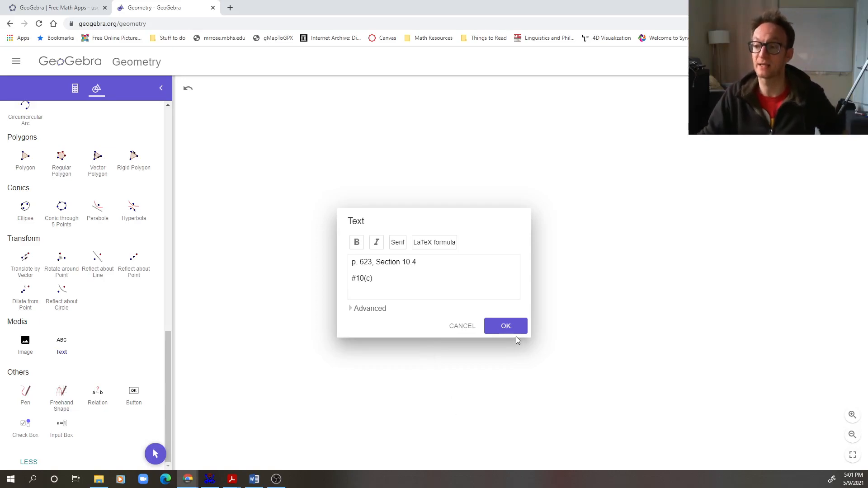
left_click(506, 325)
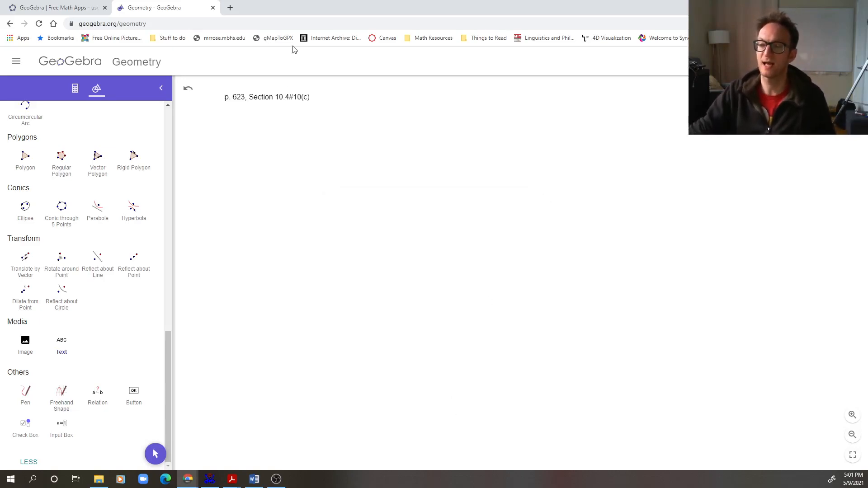
left_click(291, 103)
left_click(463, 325)
left_click(318, 113)
left_click(395, 190)
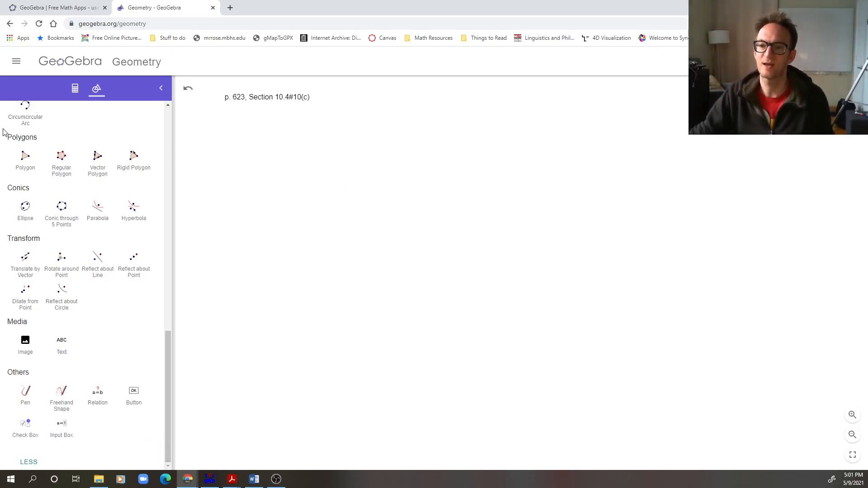
Set the font size of the heading text to Large.
scroll(78, 184, "up", 10)
left_click(24, 148)
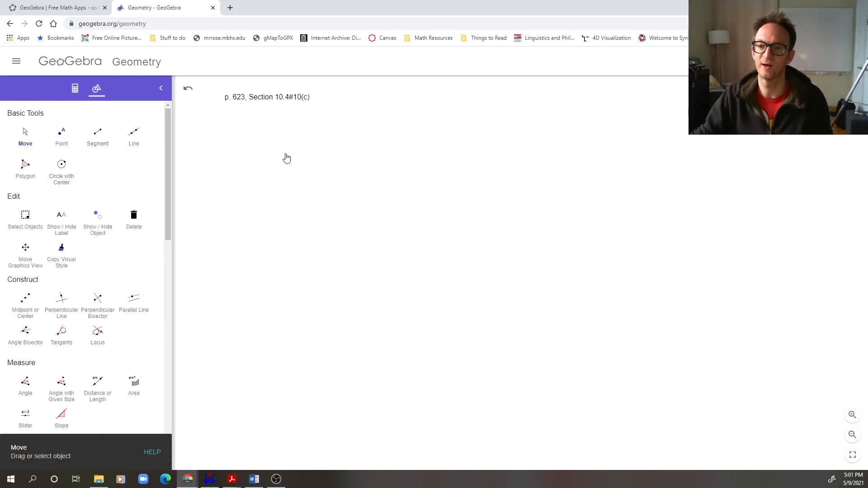
left_click(284, 97)
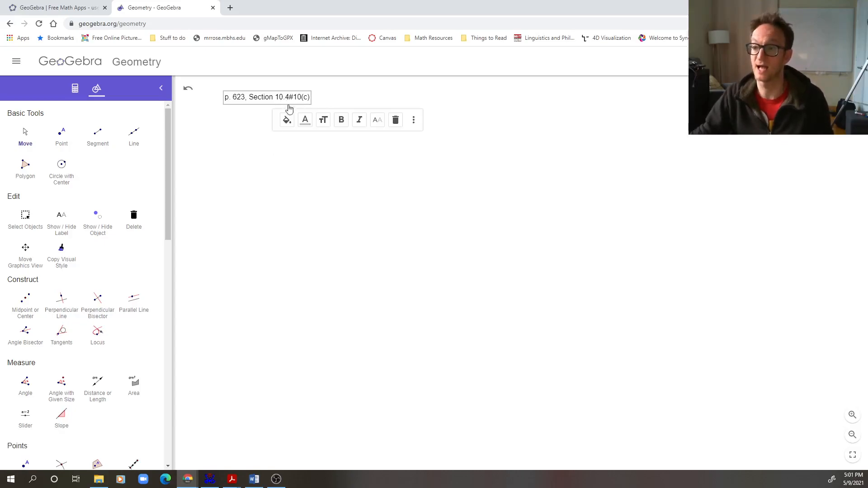
left_click(322, 120)
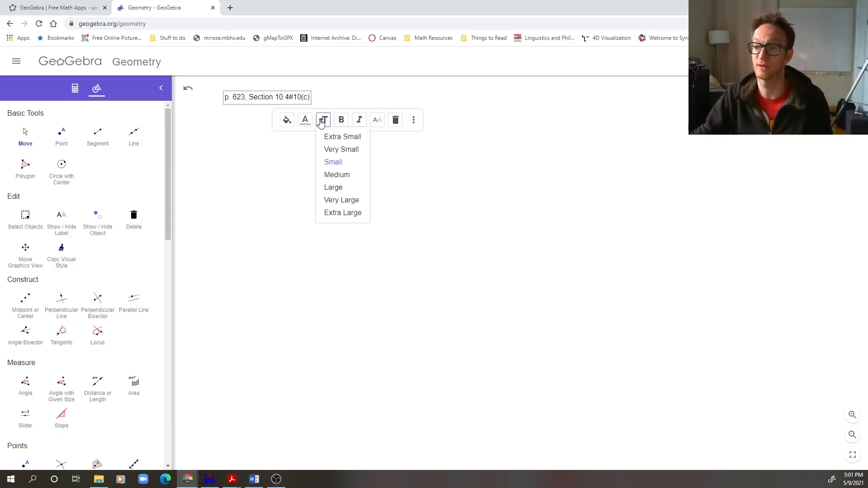
left_click(338, 187)
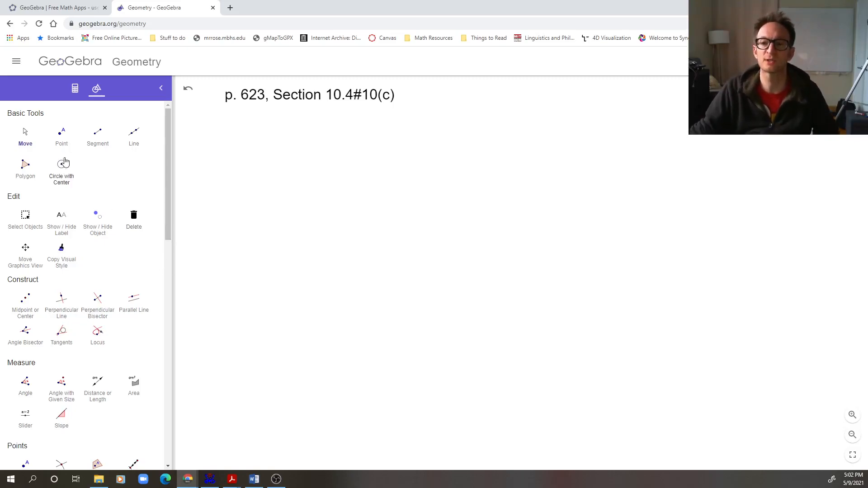
Place six points below the heading in three rows of two, with the middle pair closer together than the outer pairs.
left_click(65, 143)
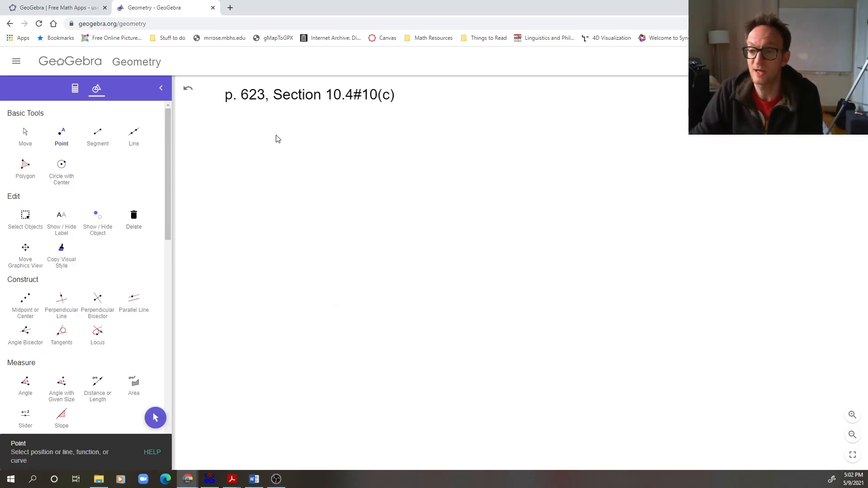
left_click(251, 160)
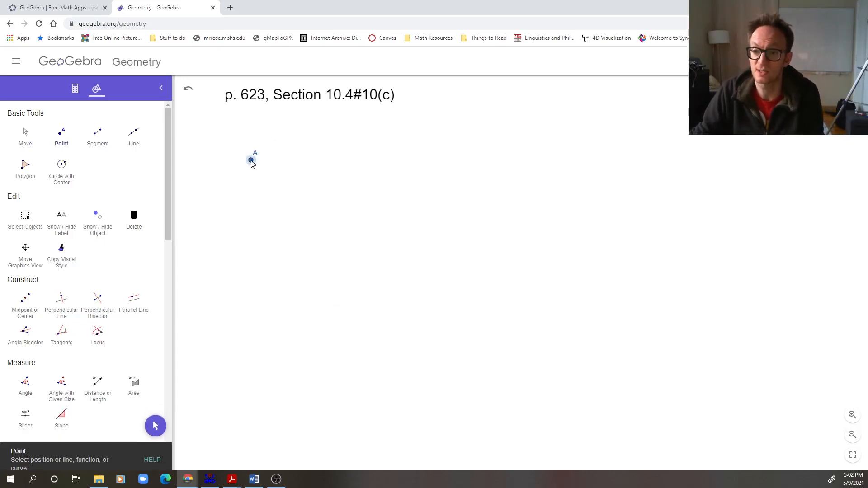
left_click(359, 162)
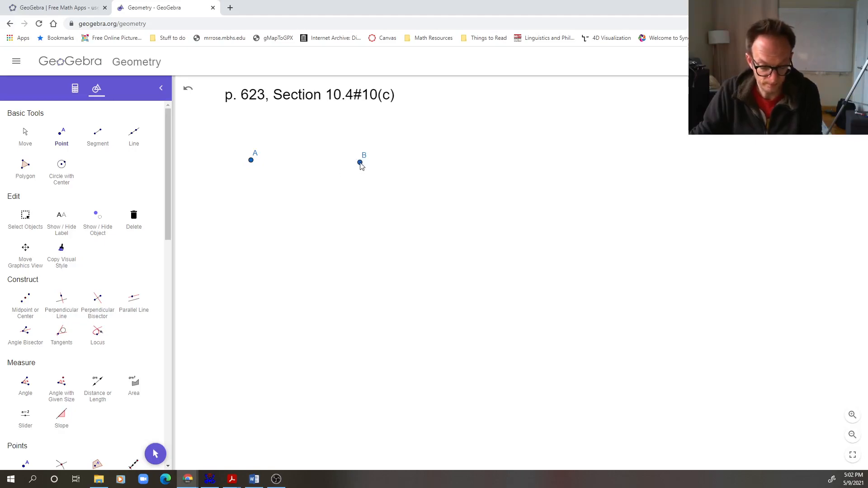
left_click(285, 224)
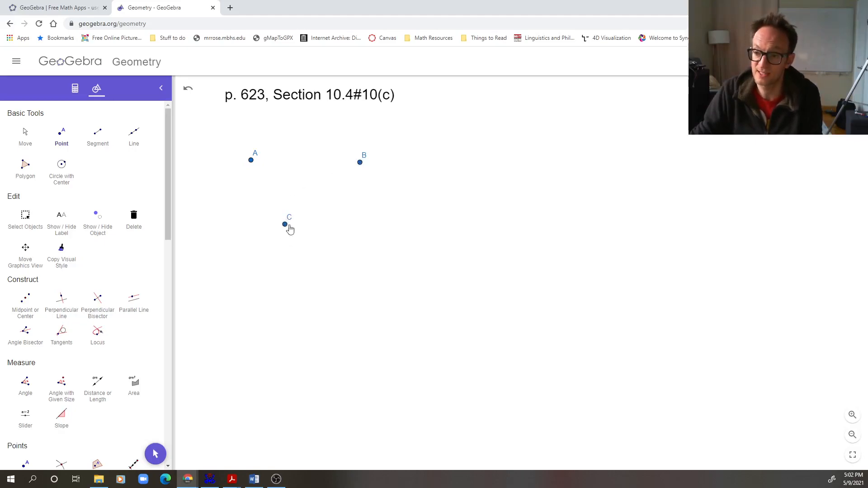
left_click(319, 221)
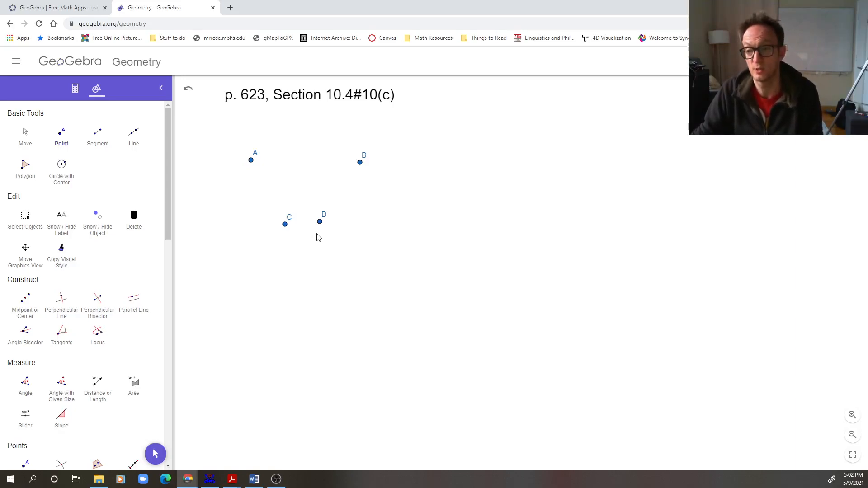
left_click(238, 289)
left_click(373, 290)
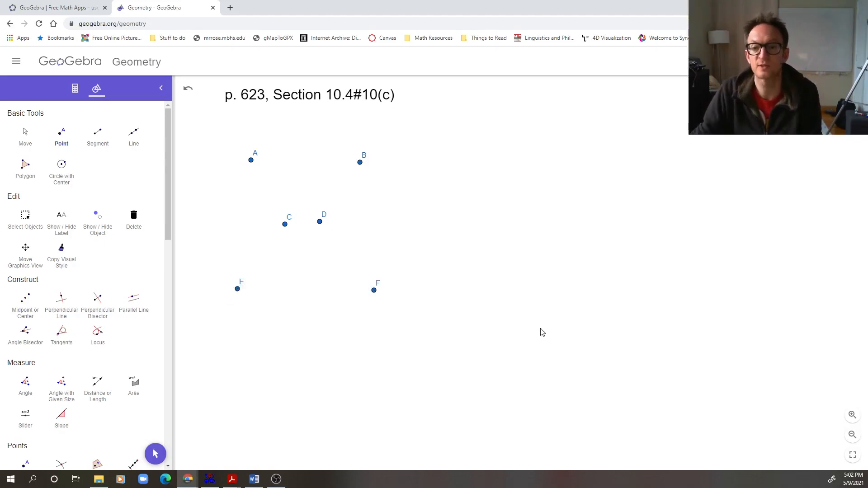
Place fourteen filler points in a tight cluster below the first group to use up the labels G through T.
left_click(194, 408)
left_click(191, 401)
key("Escape")
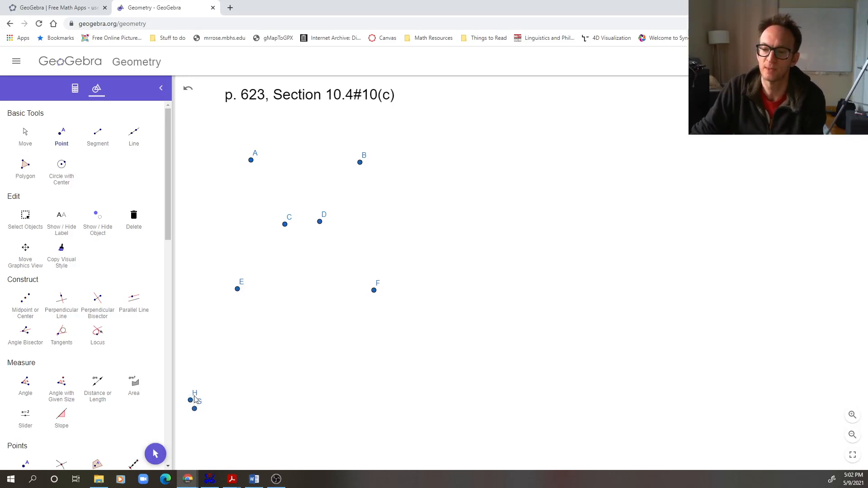
double_click(190, 401)
key("Escape")
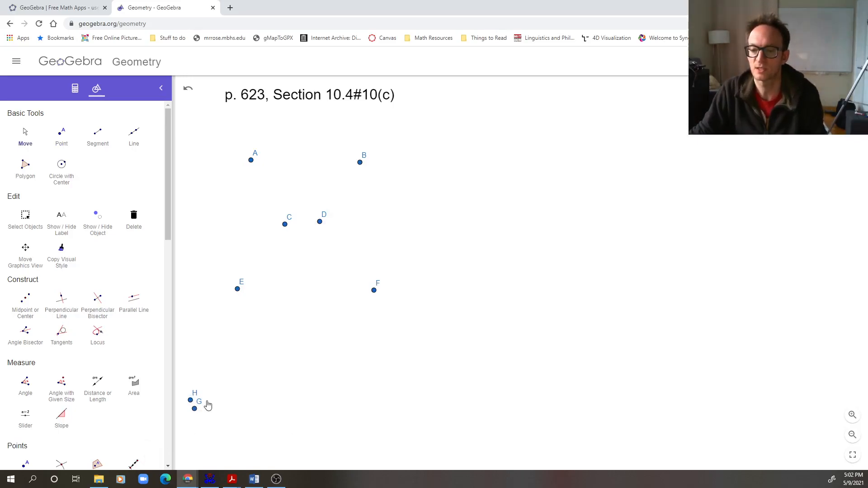
left_click(60, 135)
left_click(202, 388)
left_click(202, 402)
left_click(208, 390)
left_click(211, 404)
left_click(219, 393)
left_click(221, 405)
left_click(231, 391)
left_click(232, 406)
left_click(241, 393)
left_click(244, 405)
left_click(255, 394)
left_click(256, 403)
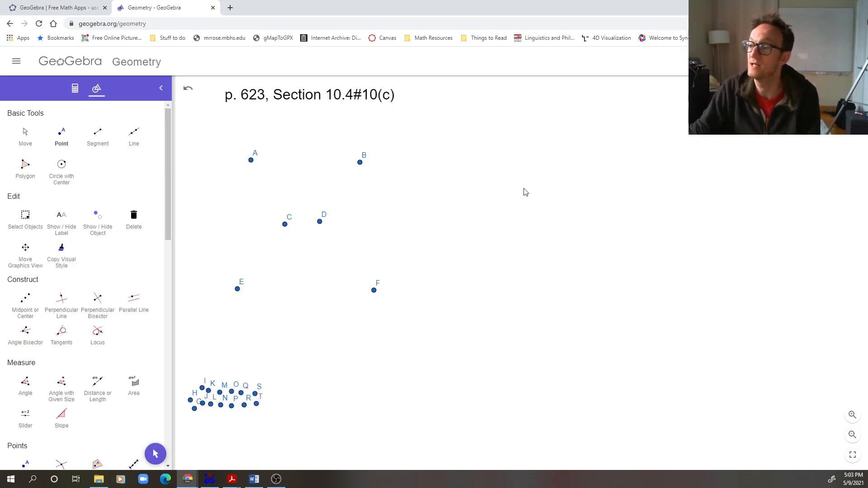
Place a second group of six points beside the first, in three rows of two with a narrower middle pair.
left_click(535, 166)
left_click(716, 171)
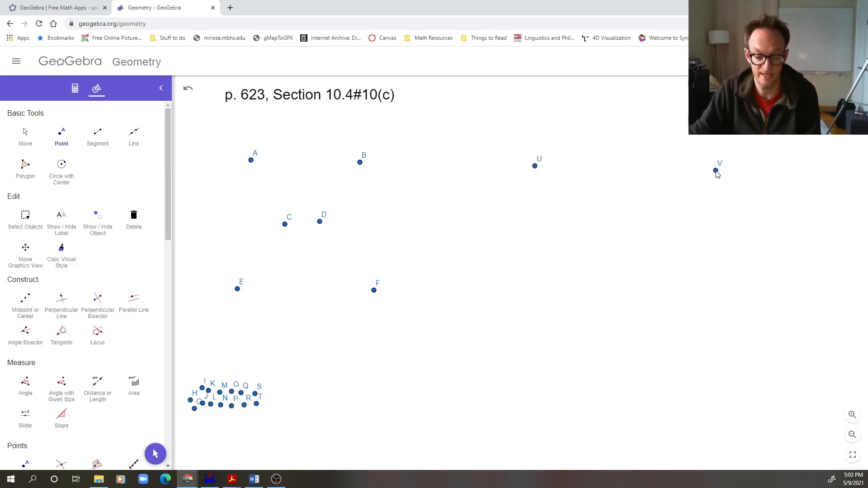
left_click(595, 230)
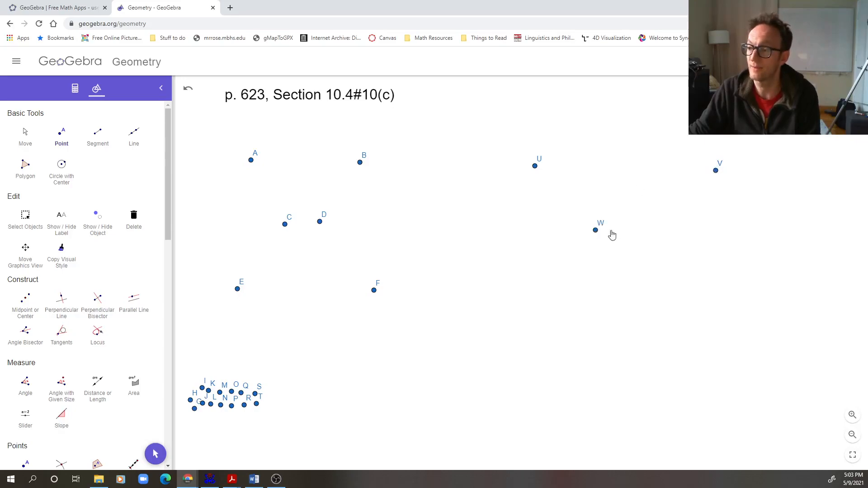
left_click(540, 284)
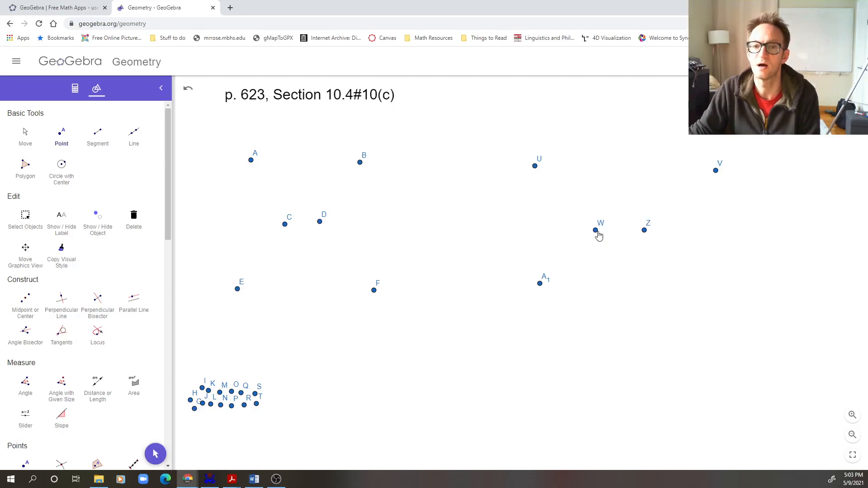
left_click(705, 282)
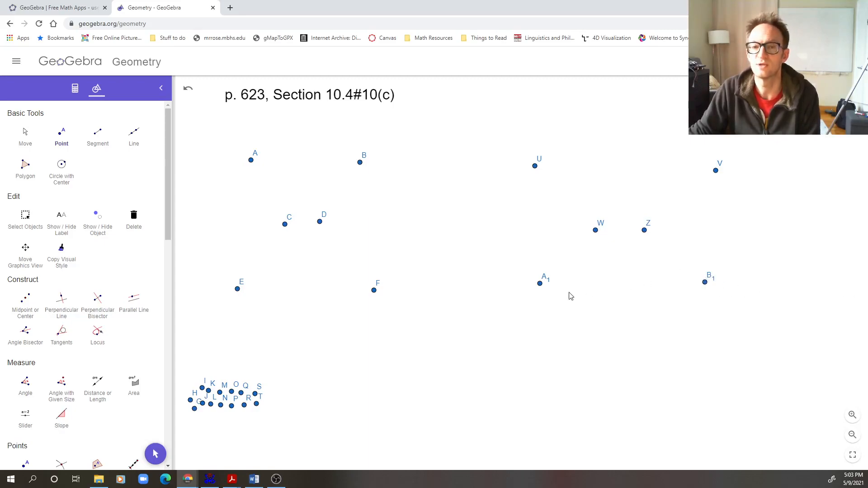
left_click(75, 88)
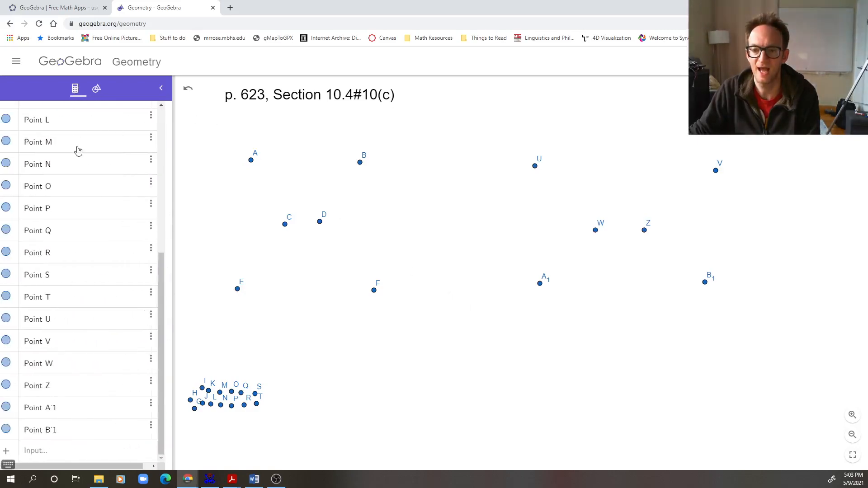
left_click(101, 87)
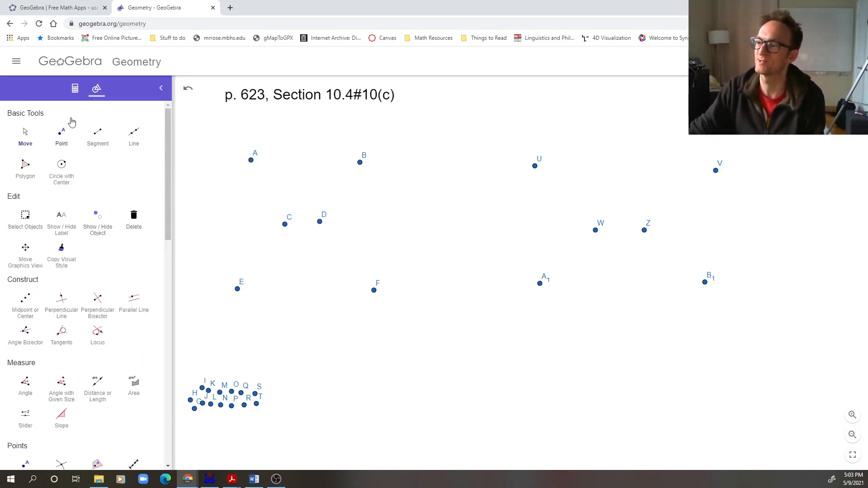
Rename point Z in the middle row of the second group as X.
left_click(75, 88)
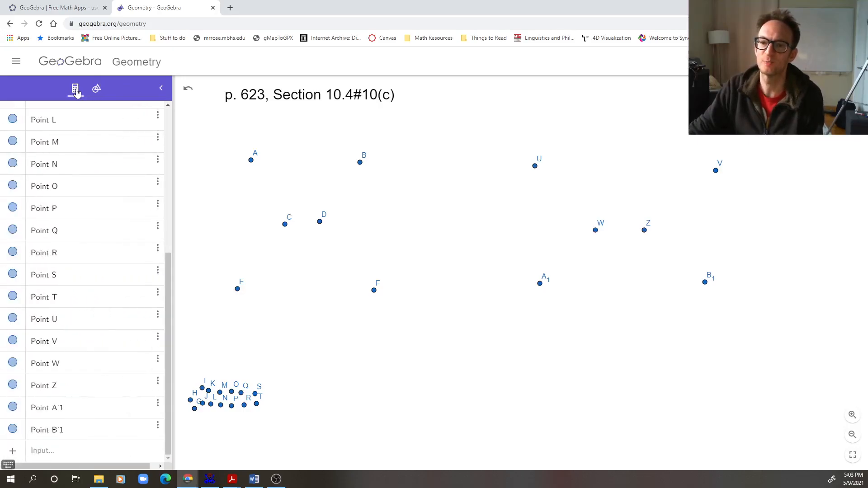
left_click(99, 90)
left_click(75, 89)
left_click(40, 387)
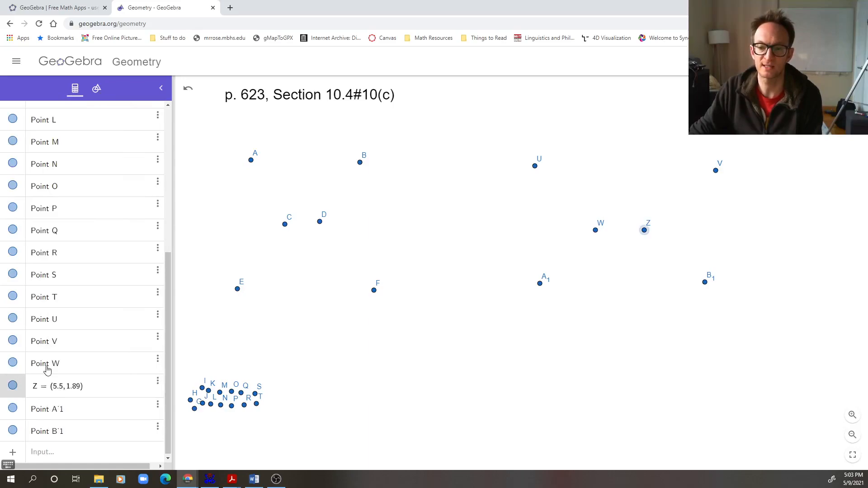
key("BackSpace")
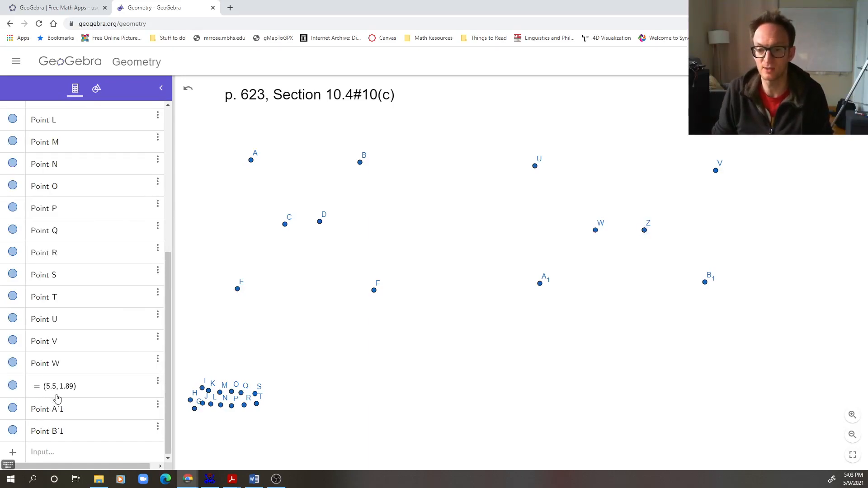
type("X")
key("Return")
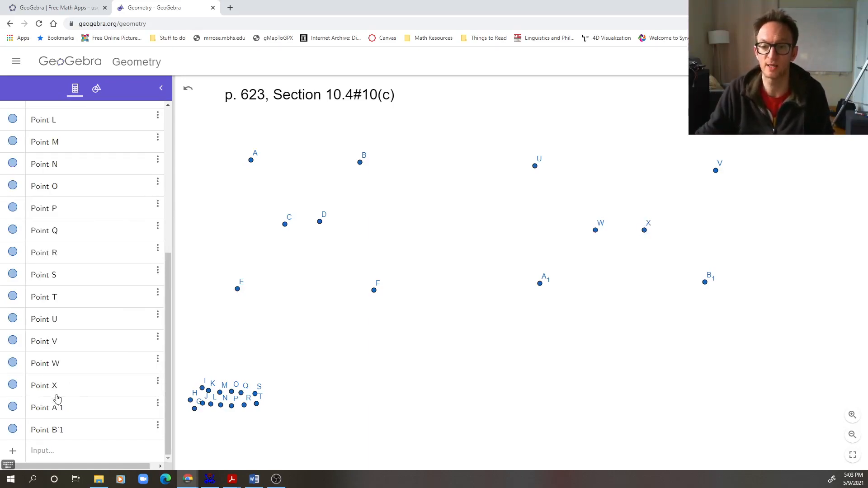
Rename point A₁ in the lower row of the second group as Y.
left_click(59, 414)
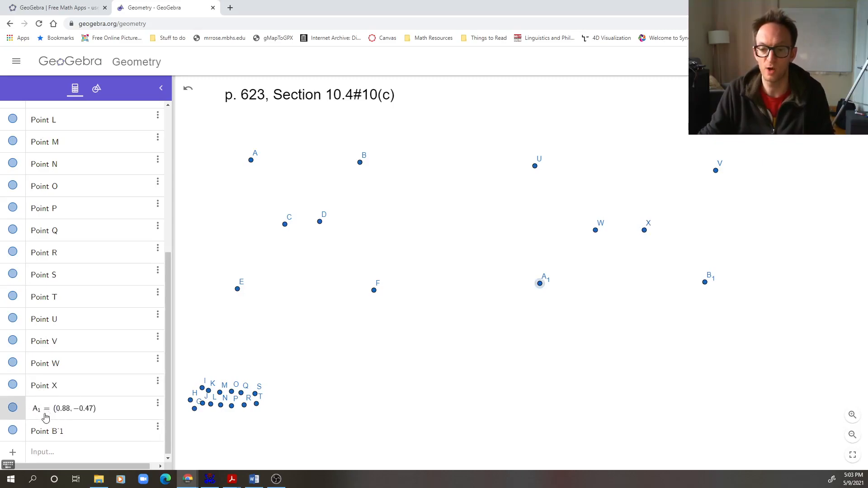
left_click(44, 416)
key("BackSpace")
key("BackSpace")
type("Y")
key("Return")
Rename point B₁ in the lower row of the second group as Z.
left_click(36, 434)
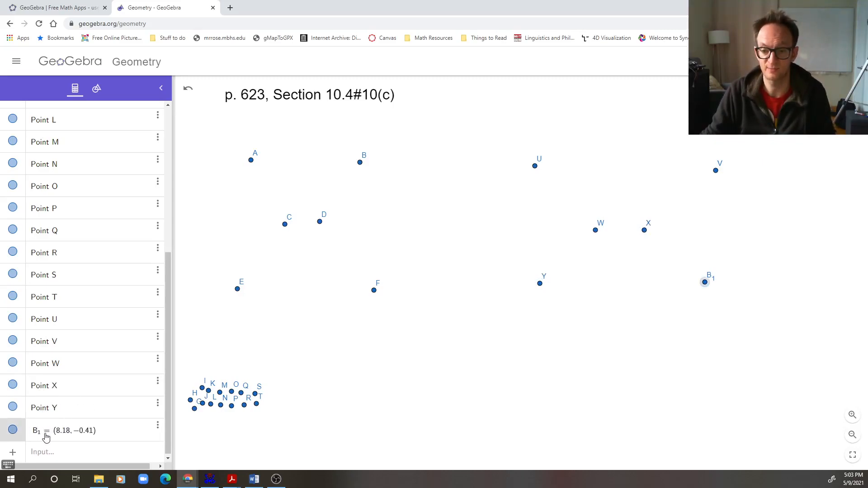
key("BackSpace")
key("BackSpace")
type("Z")
key("Return")
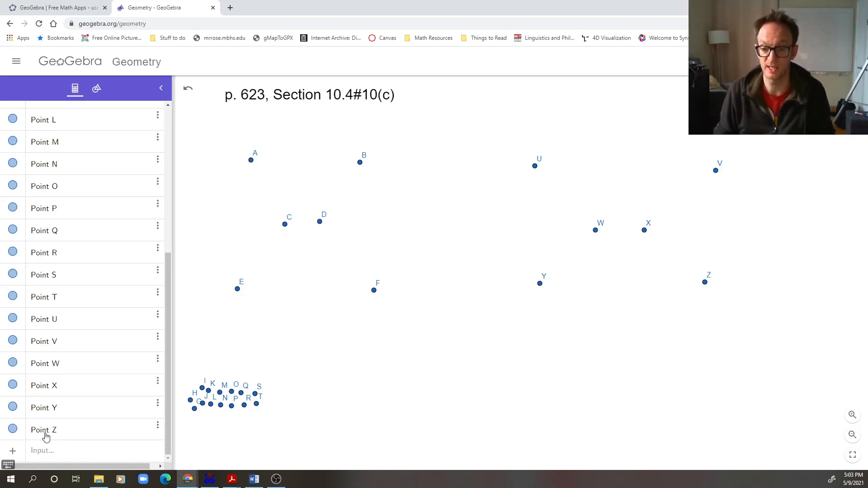
Draw segments AB, BC, CD and DA in the first group of points.
left_click(96, 88)
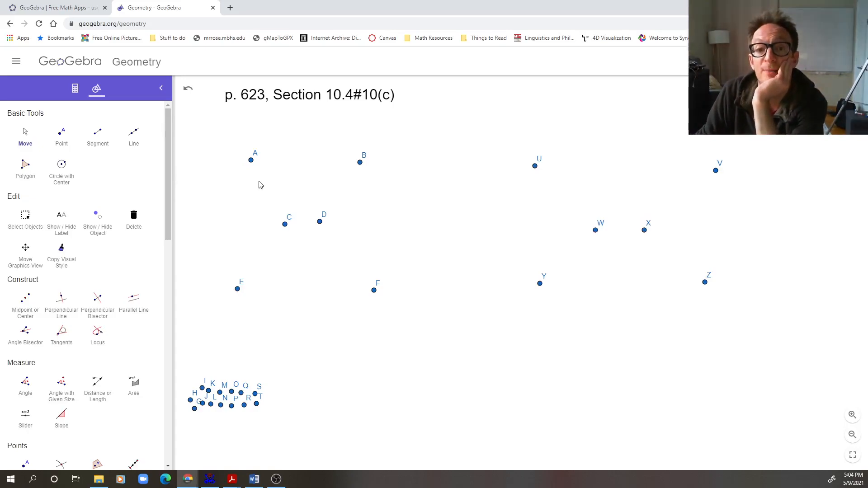
left_click(99, 135)
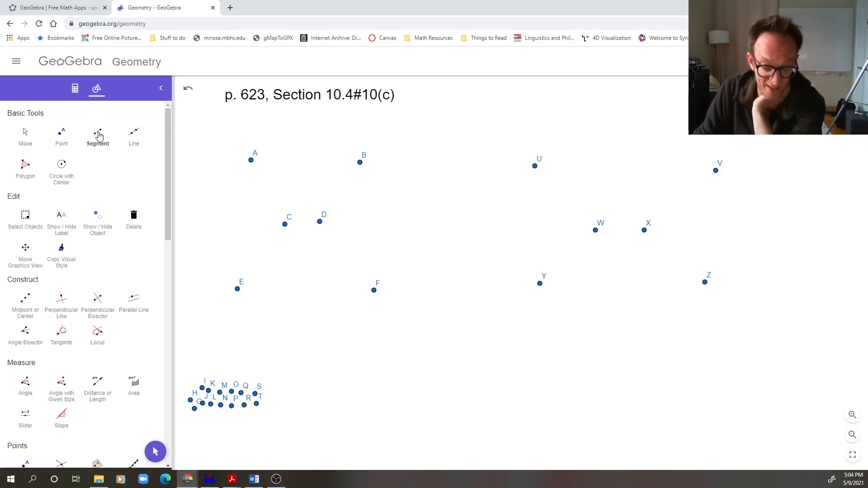
left_click(252, 161)
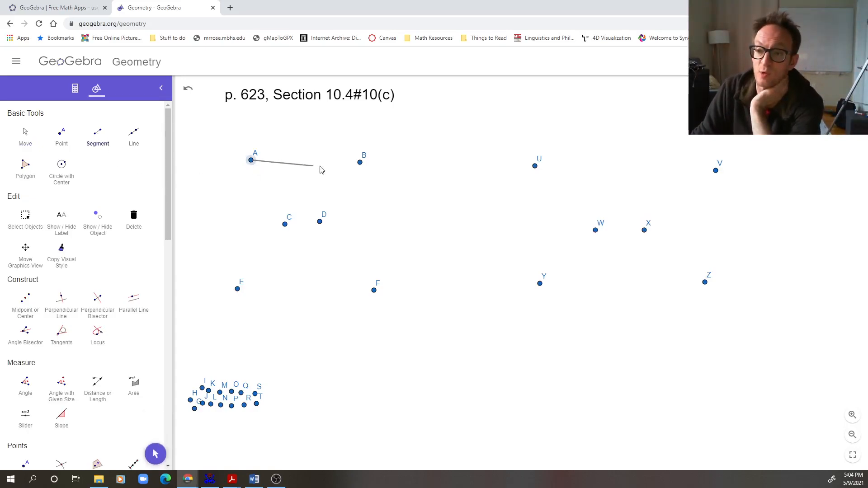
left_click(360, 163)
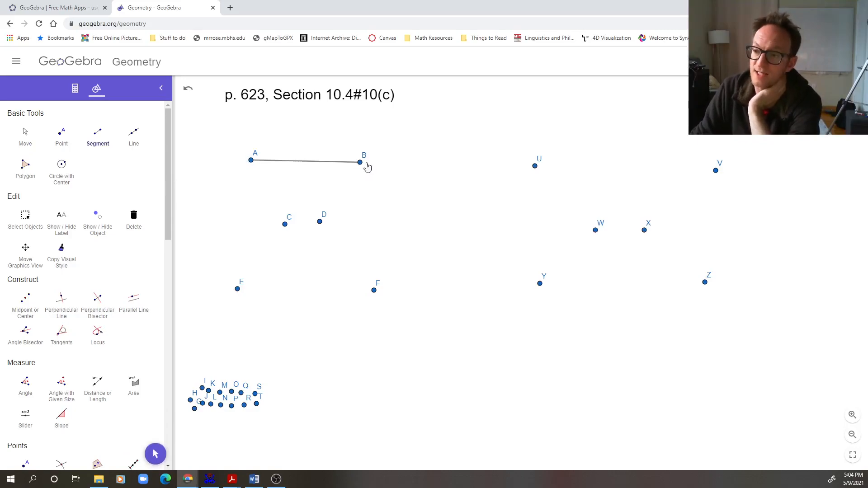
left_click(360, 164)
left_click(284, 226)
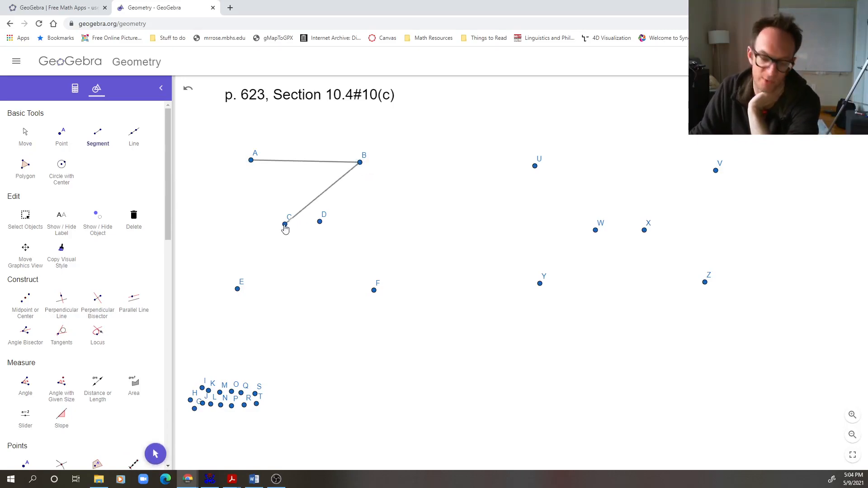
left_click(285, 227)
left_click(320, 224)
left_click(319, 224)
left_click(252, 161)
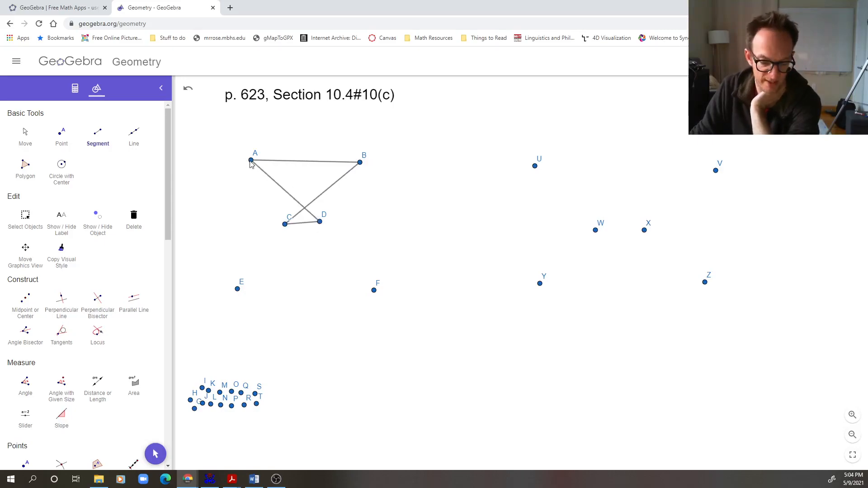
Draw segments AE, EC, EF, FB and FD to complete the first graph.
left_click(252, 162)
left_click(238, 290)
left_click(238, 290)
left_click(285, 225)
left_click(238, 289)
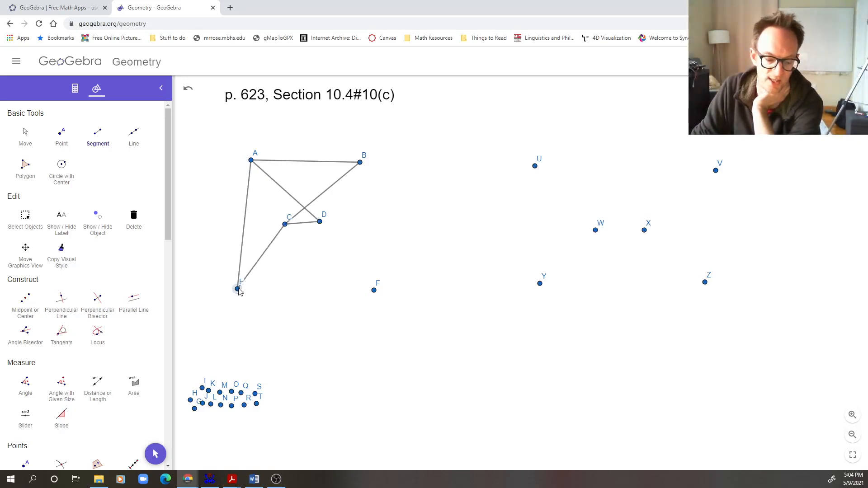
left_click(373, 291)
left_click(374, 291)
left_click(360, 163)
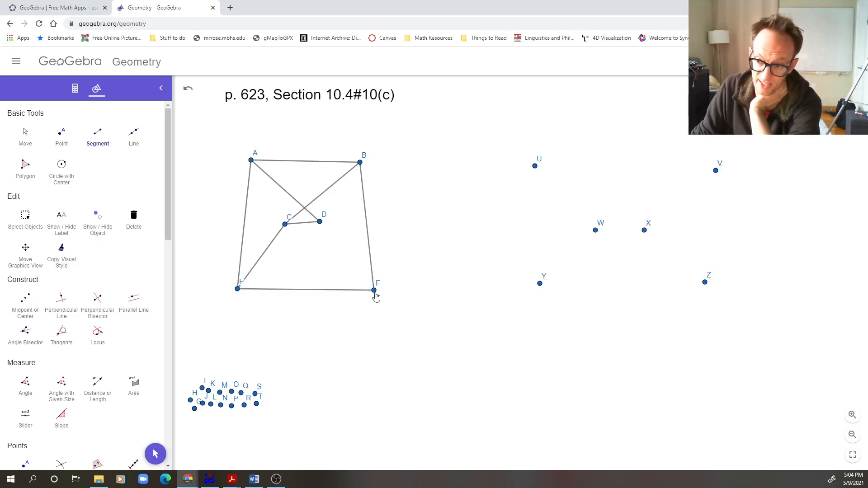
left_click(374, 290)
left_click(320, 223)
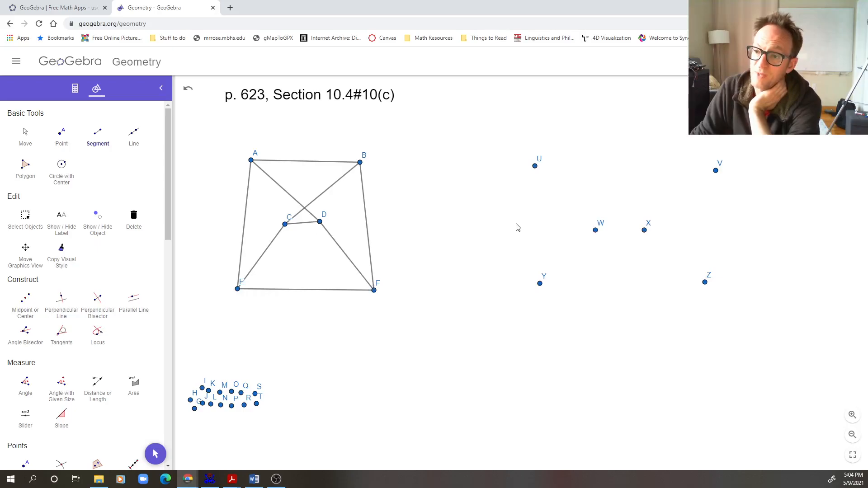
Connect points U, W and Y in the second group into a triangle with segments UW, YW and UY.
left_click(535, 166)
left_click(595, 230)
left_click(540, 283)
left_click(595, 230)
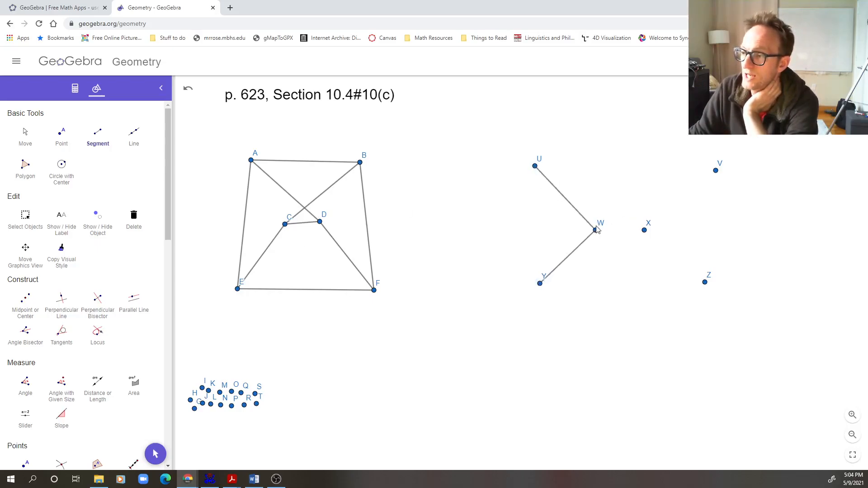
left_click(535, 166)
left_click(540, 283)
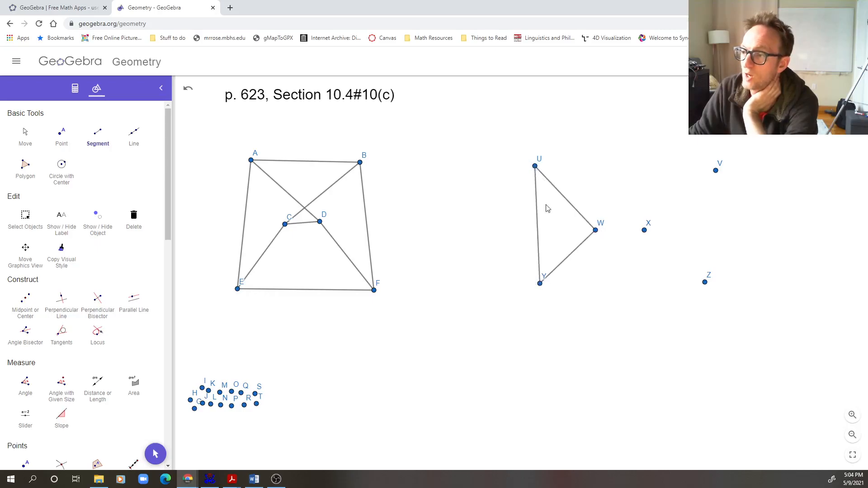
Draw segments UV, VZ and ZY to close the outer quadrilateral of the second graph.
left_click(535, 166)
left_click(715, 170)
left_click(716, 171)
left_click(705, 282)
left_click(705, 282)
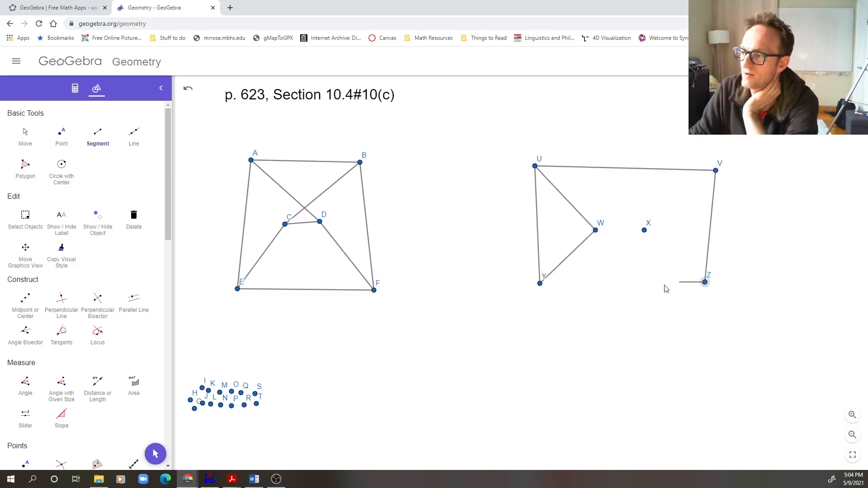
left_click(540, 283)
Draw segments WX, VX and XZ to complete the second graph.
left_click(596, 230)
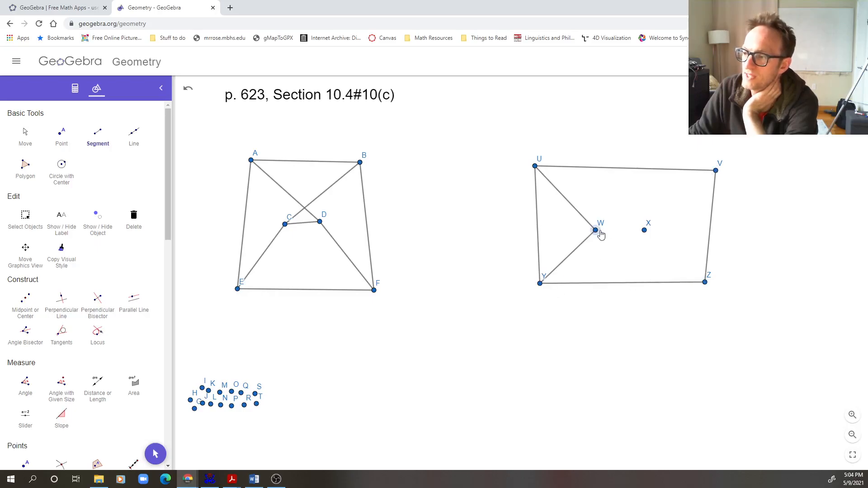
left_click(645, 230)
left_click(645, 231)
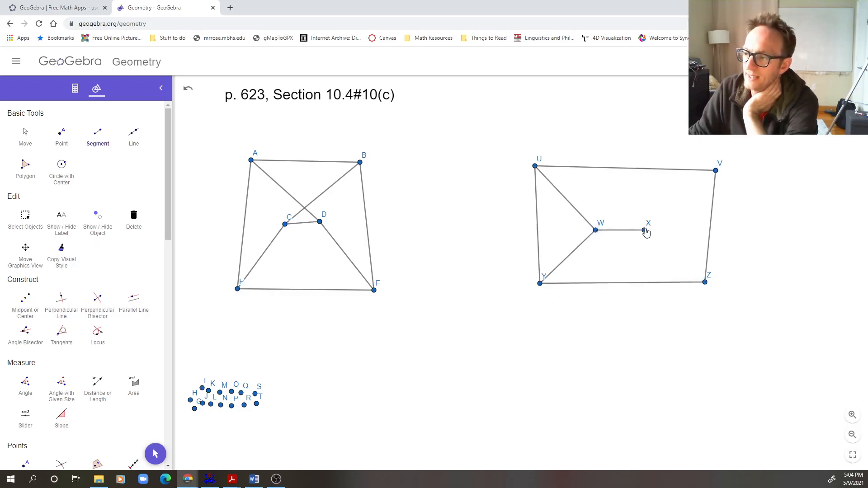
left_click(716, 172)
left_click(644, 231)
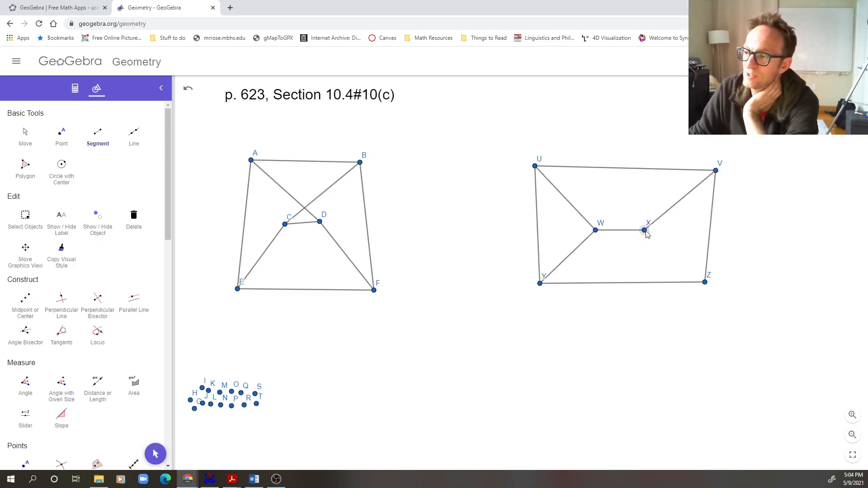
left_click(704, 281)
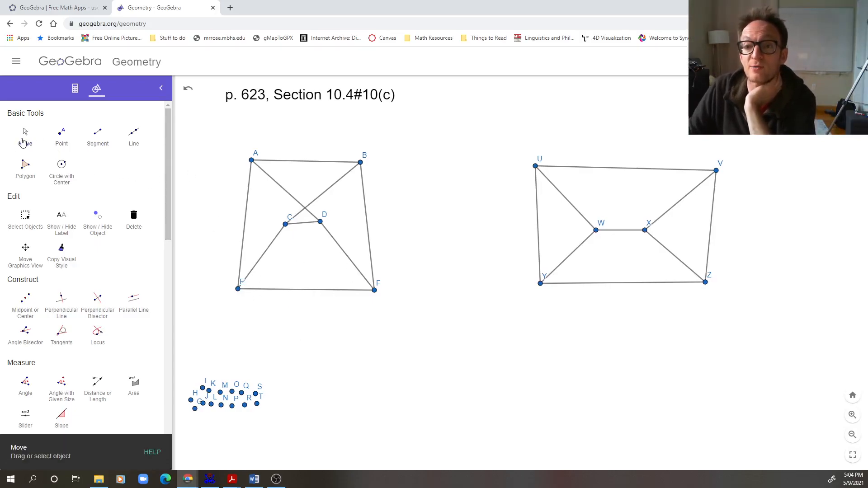
Place labels E and F below their points and shift points A and B outward to make the first graph's outline nearly square.
left_click_drag(242, 282, 237, 300)
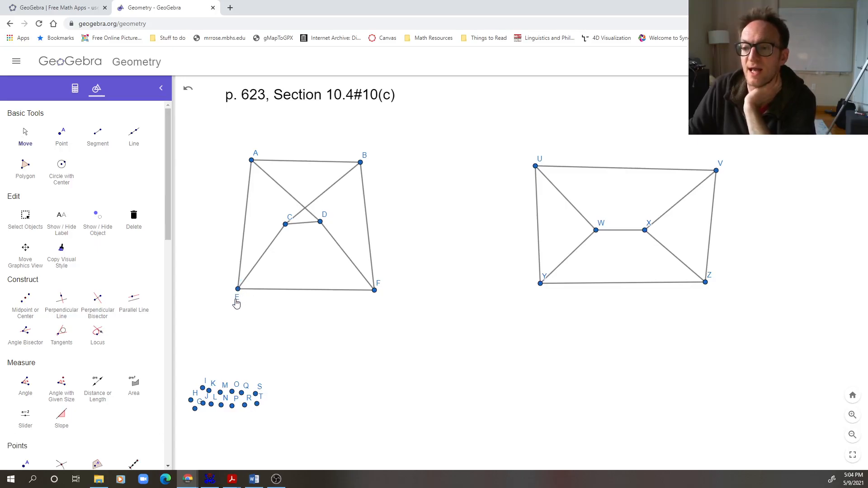
left_click_drag(377, 290, 380, 306)
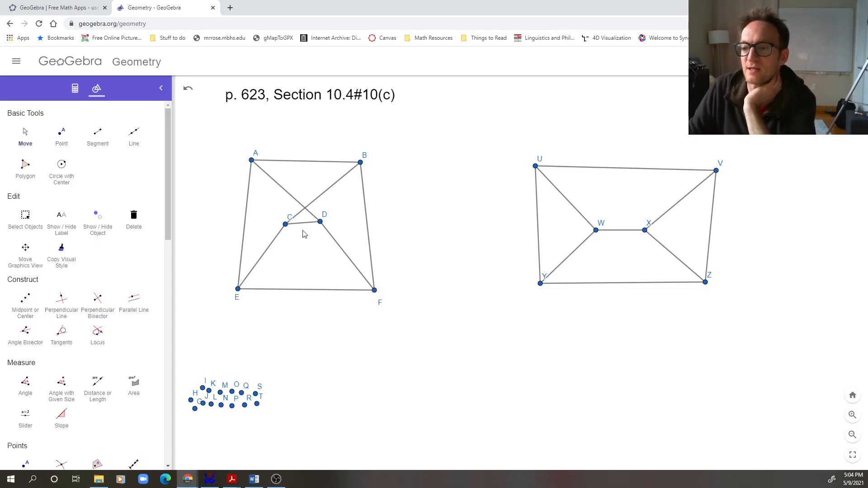
left_click_drag(251, 160, 235, 159)
left_click_drag(360, 162, 371, 159)
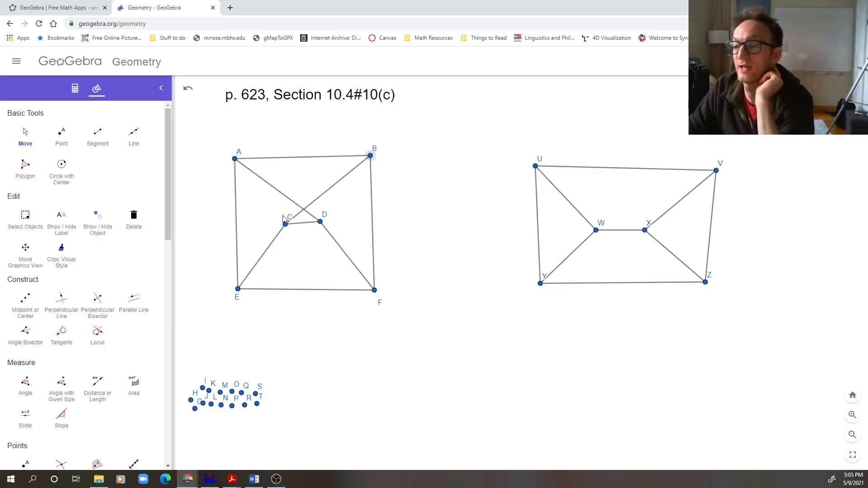
Reposition the labels of inner points C, D and X so they sit clear of the segments.
left_click_drag(288, 221, 278, 218)
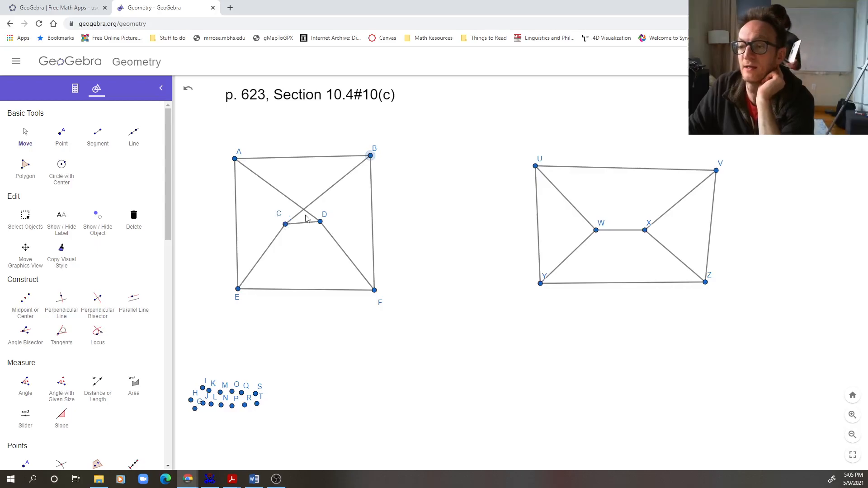
left_click(331, 221)
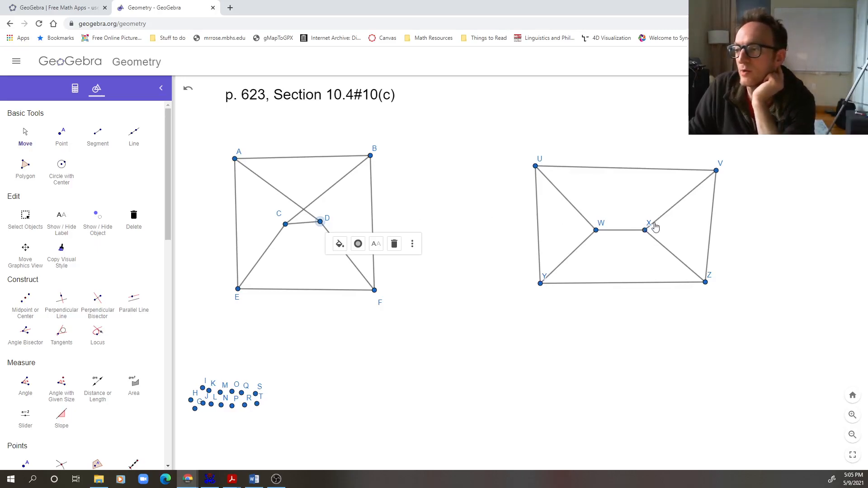
left_click_drag(651, 224, 644, 221)
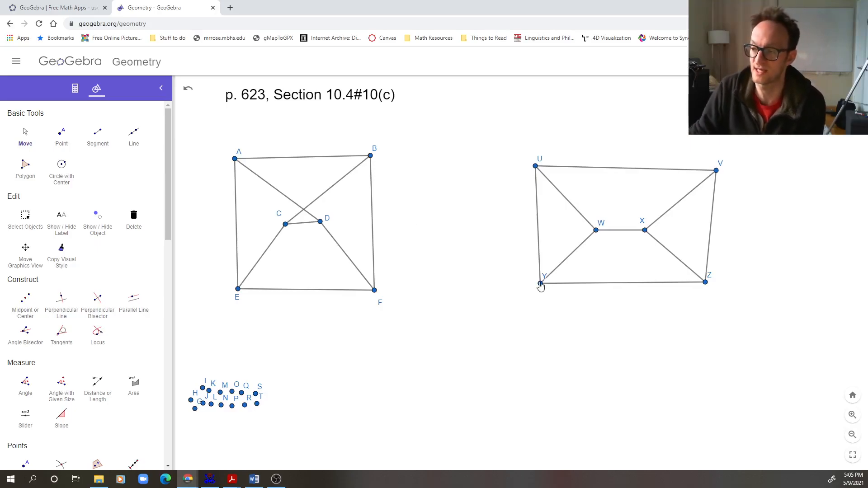
Adjust points V and W to straighten the second graph, and place labels Y and Z below their points.
left_click_drag(716, 171, 706, 167)
left_click_drag(598, 235, 597, 233)
left_click_drag(545, 278, 539, 289)
left_click_drag(709, 277, 712, 289)
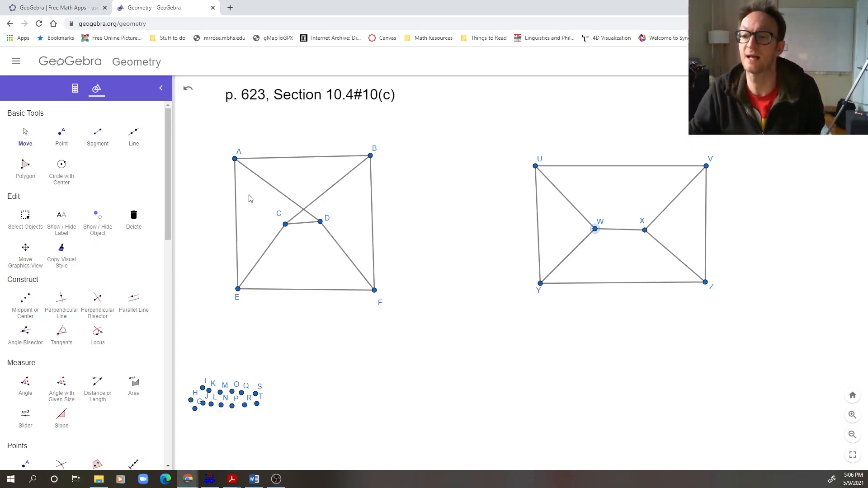
Move point D slightly outward so that it is level with point C in the first graph.
left_click(28, 149)
left_click(285, 199)
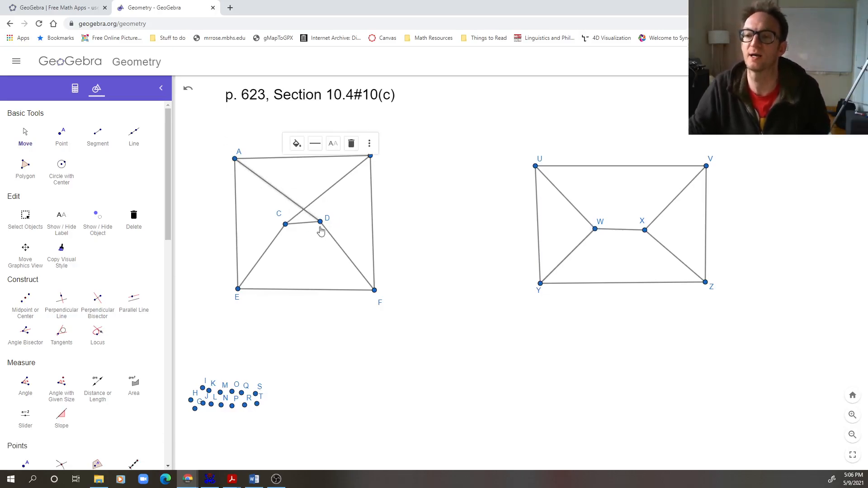
left_click(22, 143)
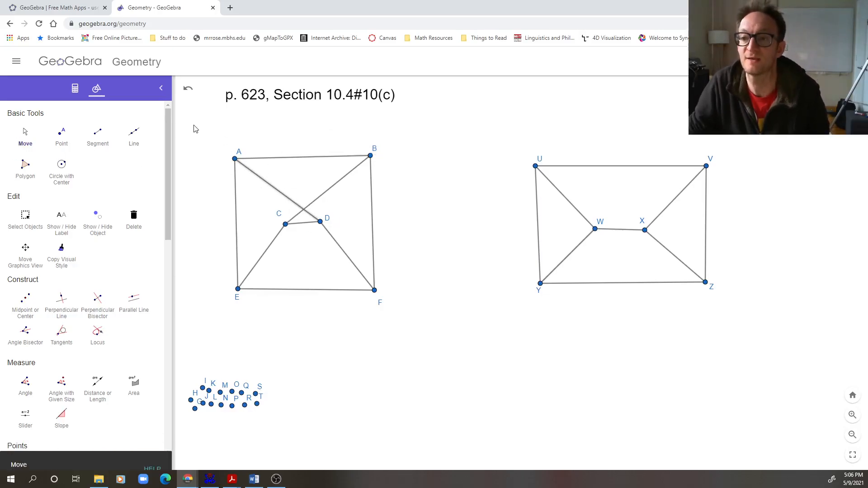
mouse_move(323, 226)
left_mouse_down()
mouse_move(342, 198)
mouse_move(327, 239)
mouse_move(331, 229)
left_mouse_up()
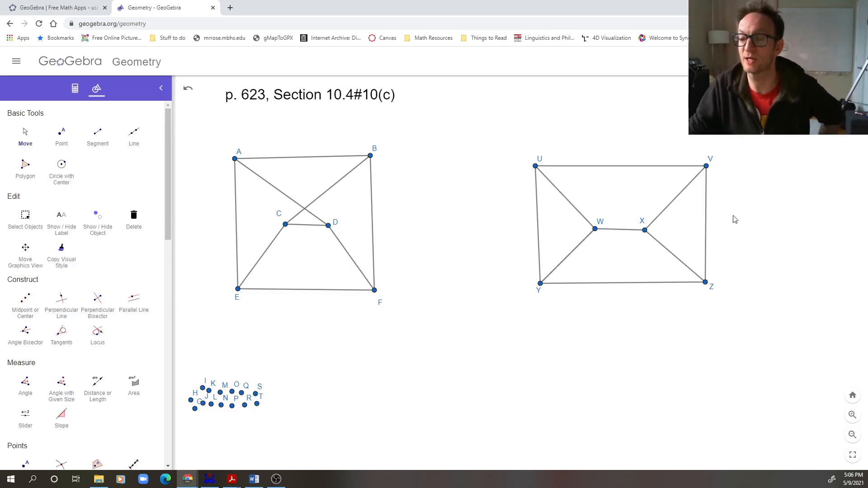
Rearrange the first graph by swapping A with B and E with F, enlarging its outline and spreading C and D apart.
mouse_move(284, 227)
left_mouse_down()
mouse_move(348, 228)
mouse_move(281, 224)
left_mouse_up()
left_click_drag(238, 289, 428, 290)
left_click_drag(374, 290, 456, 319)
left_click_drag(429, 290, 222, 325)
mouse_move(350, 222)
left_mouse_down()
mouse_move(250, 235)
mouse_move(338, 225)
left_mouse_up()
mouse_move(370, 156)
left_mouse_down()
mouse_move(304, 153)
mouse_move(205, 170)
mouse_move(423, 158)
mouse_move(365, 160)
left_mouse_up()
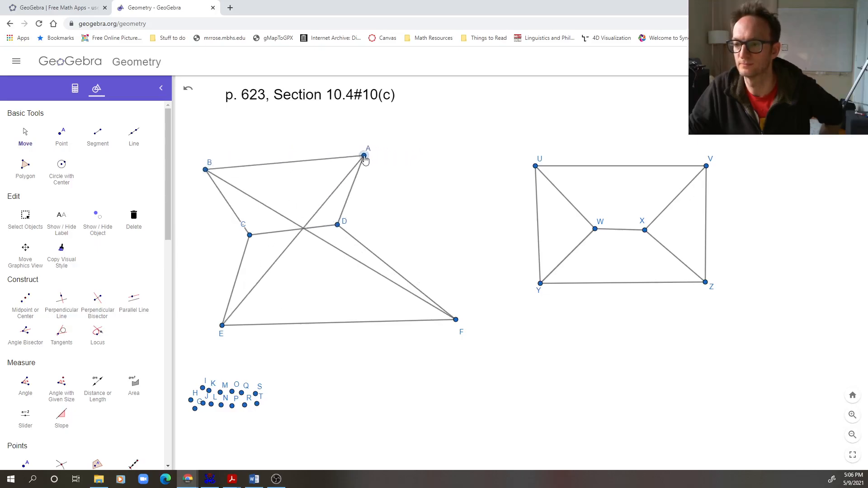
left_click_drag(222, 326, 209, 339)
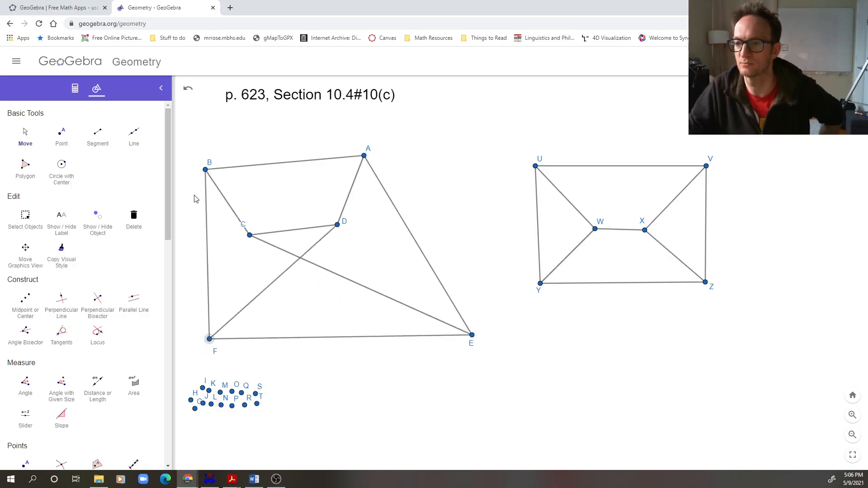
Try a hexagonal outline for the first graph, with C and D along the top and B and A at opposite sides.
left_click_drag(206, 170, 224, 167)
left_click_drag(338, 226, 338, 116)
left_click_drag(250, 235, 234, 134)
left_click_drag(224, 164, 306, 242)
left_click_drag(364, 159, 353, 258)
left_click_drag(306, 241, 206, 241)
left_click_drag(353, 259, 421, 184)
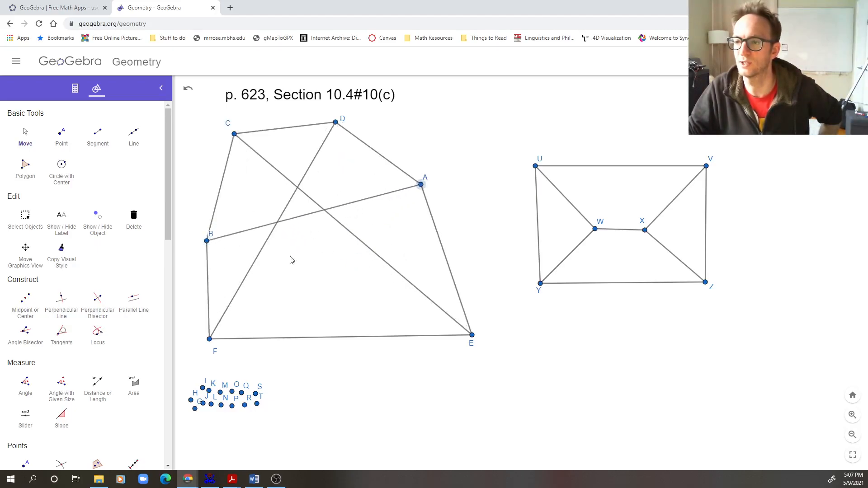
Pull E inward in the first graph and place F beyond it as the lower outer corner.
left_click_drag(209, 339, 253, 201)
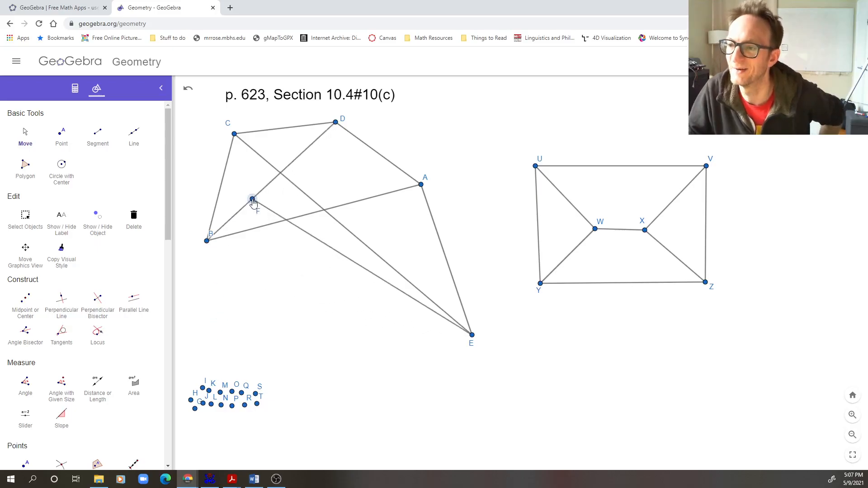
left_click_drag(472, 335, 387, 272)
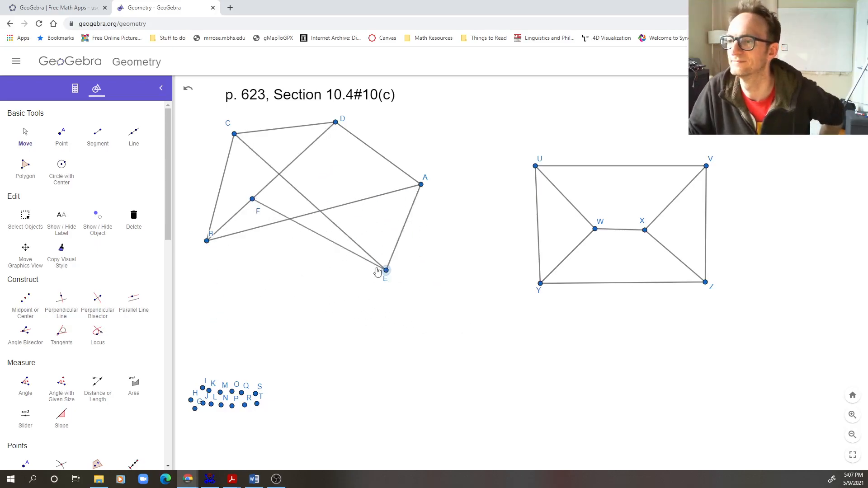
left_click_drag(253, 200, 443, 326)
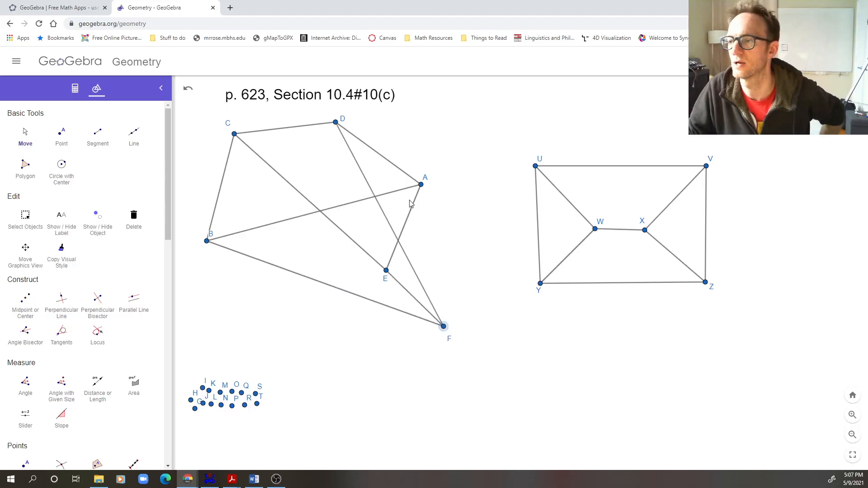
Rearrange the first graph into an outer quadrilateral C, E, F, D with B and A as roughly level inner points.
left_click_drag(419, 189, 341, 206)
left_click_drag(385, 275, 196, 281)
left_click_drag(208, 240, 271, 202)
left_click_drag(354, 110, 336, 143)
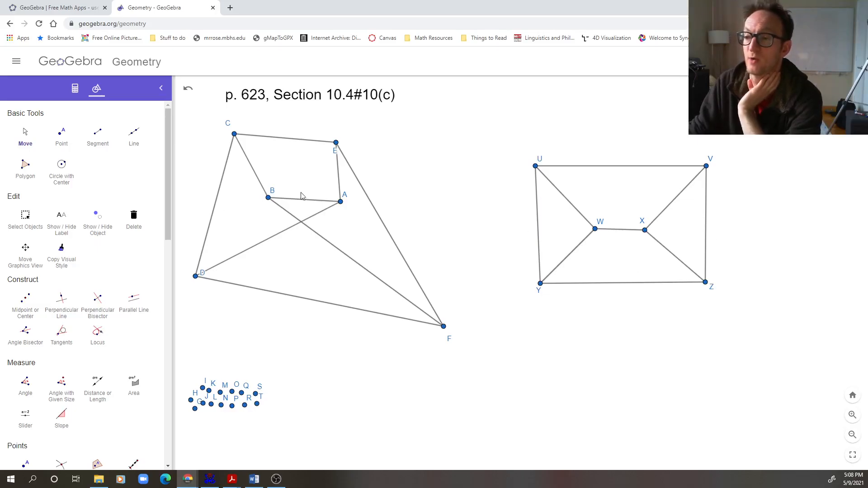
Try a layout of the first graph with A as its apex, E at its side, and B and C inside.
left_click_drag(271, 201, 268, 118)
left_click_drag(343, 201, 356, 115)
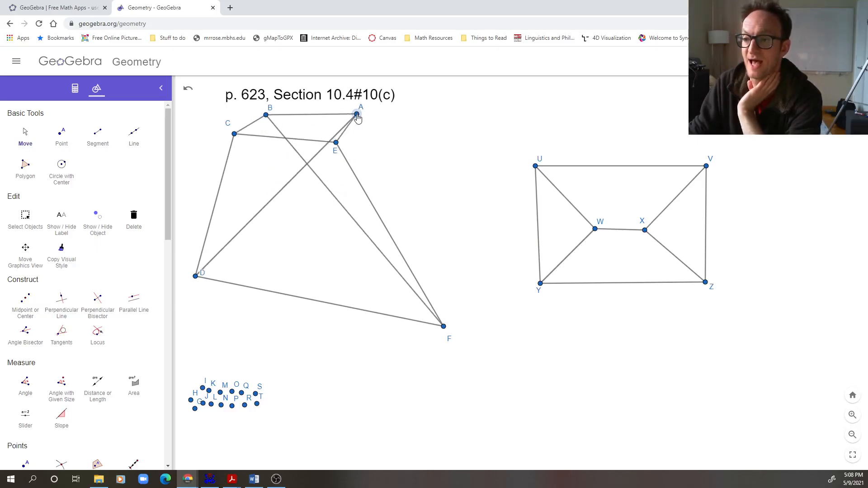
left_click_drag(336, 142, 420, 185)
left_click_drag(265, 115, 306, 228)
left_click_drag(234, 134, 356, 279)
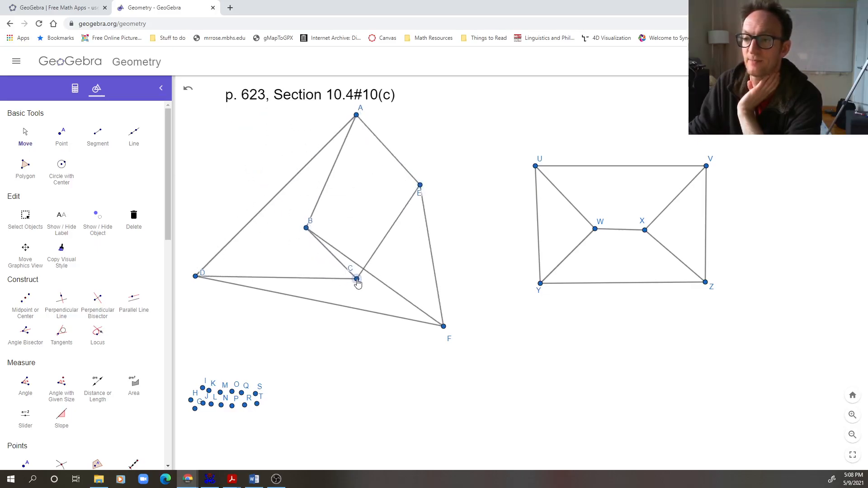
Place C and E as widely spaced upper corners of the first graph, with A inside near D and B inside near F.
left_click_drag(306, 228, 365, 186)
left_click_drag(357, 278, 257, 122)
left_click_drag(357, 115, 293, 239)
left_click_drag(419, 187, 436, 136)
left_click_drag(366, 188, 390, 219)
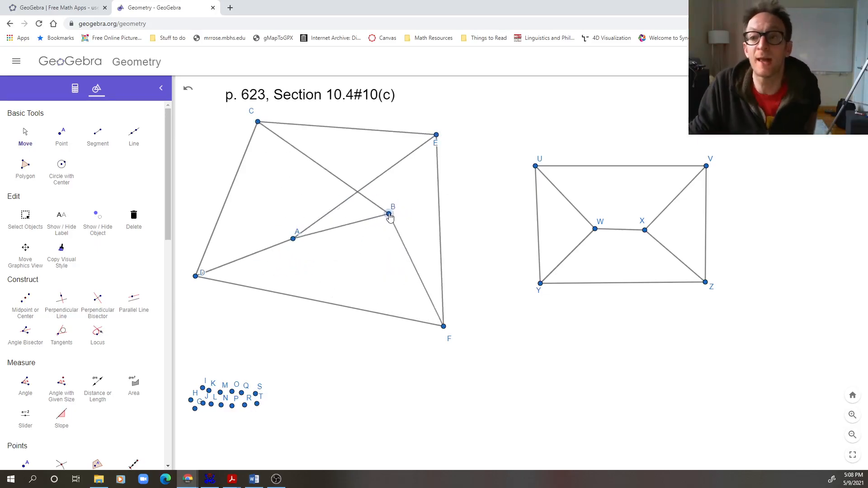
mouse_move(297, 244)
left_mouse_down()
mouse_move(375, 168)
mouse_move(317, 231)
mouse_move(300, 228)
left_mouse_up()
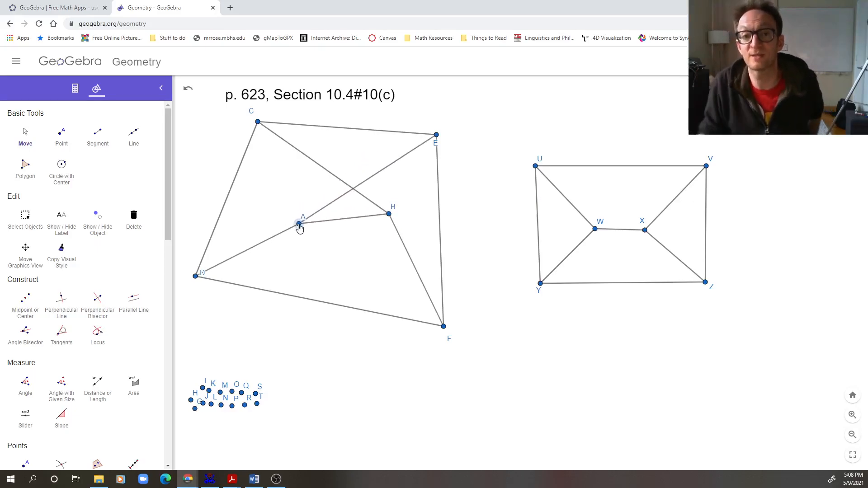